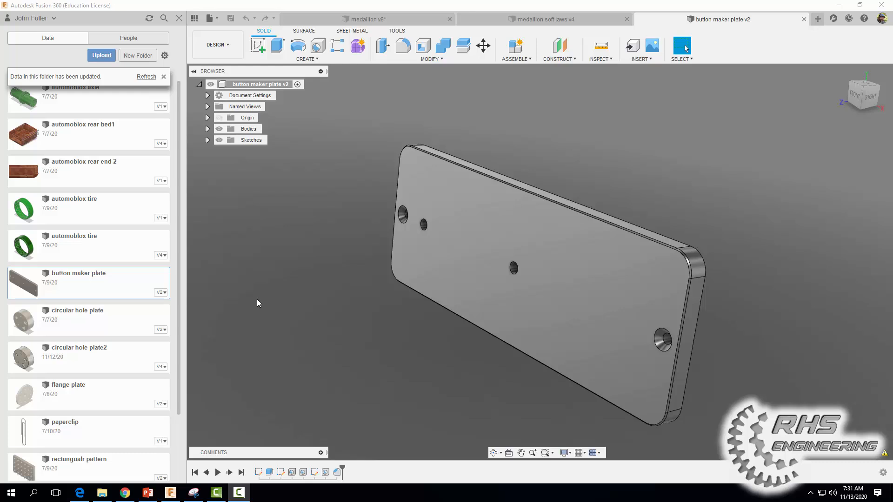
# Step: Create a new design and start a sketch on the front plane
pyautogui.click(211, 18)
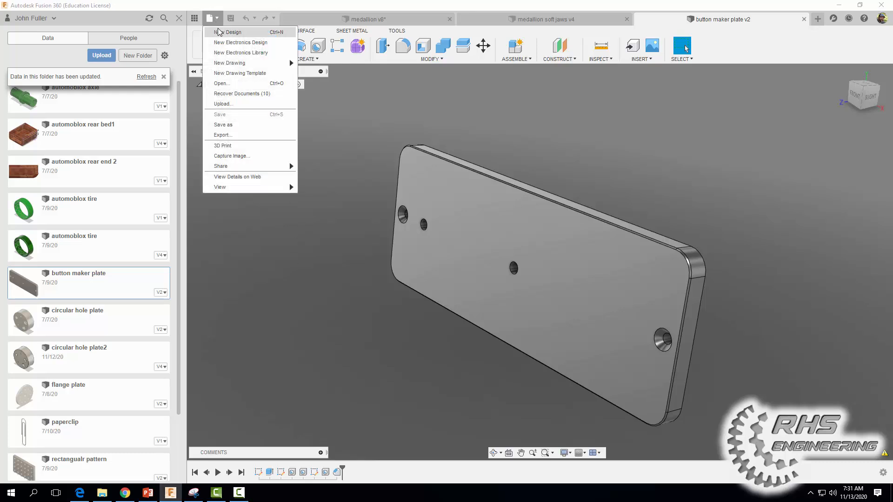
pyautogui.click(220, 33)
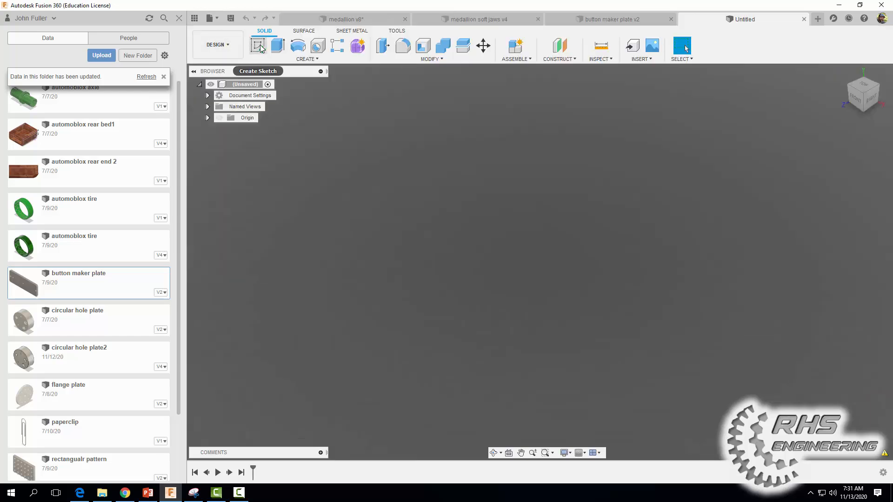
pyautogui.click(258, 47)
pyautogui.click(557, 259)
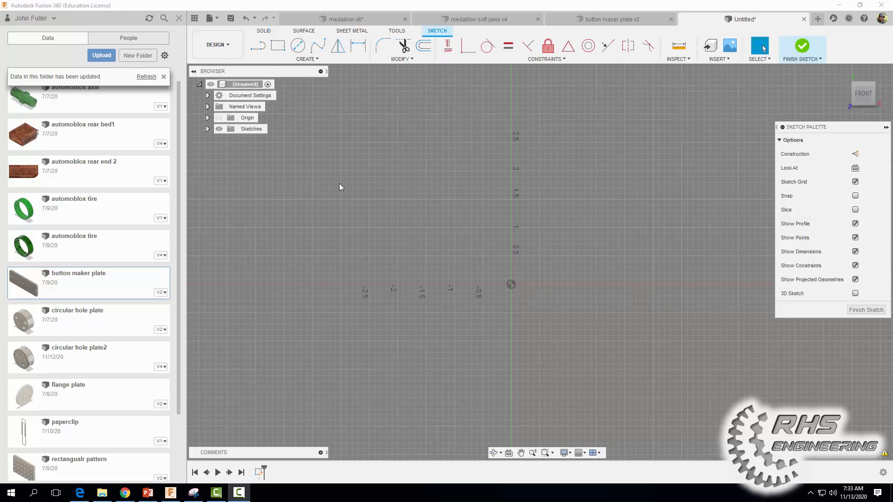
# Step: Sketch a center rectangle at the origin, 4 in high and 11 in wide, and close the data panel
pyautogui.click(307, 59)
pyautogui.moveTo(296, 81)
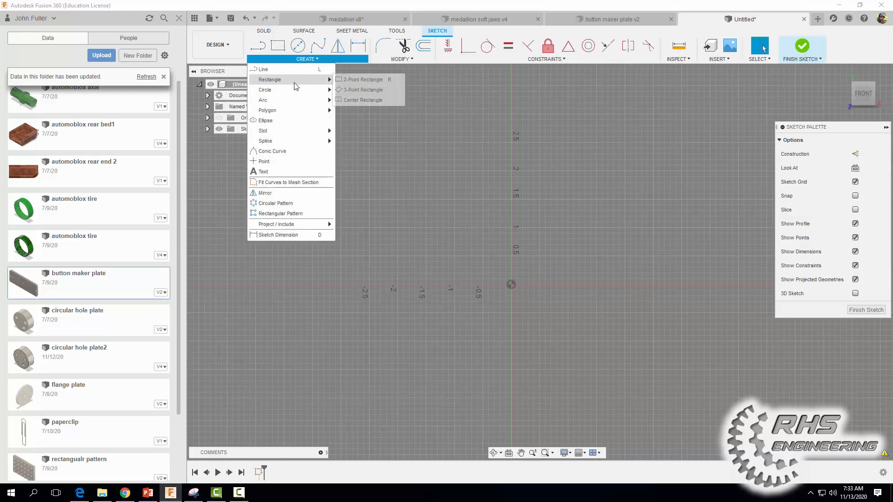
pyautogui.click(356, 101)
pyautogui.click(511, 286)
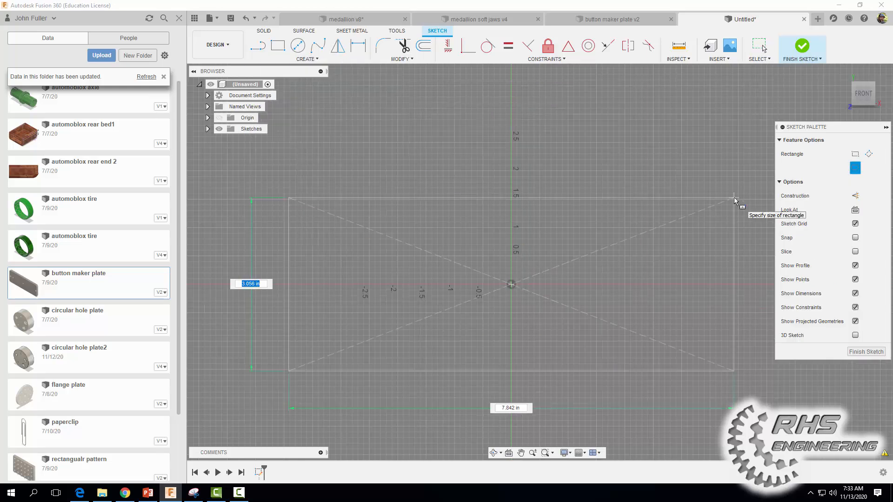
pyautogui.write('4')
pyautogui.press('Tab')
pyautogui.press('Tab')
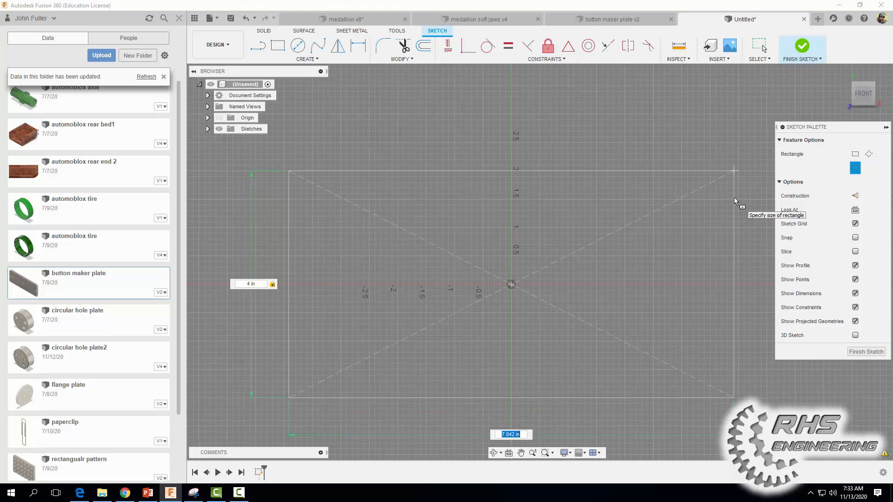
pyautogui.write('11')
pyautogui.press('Return')
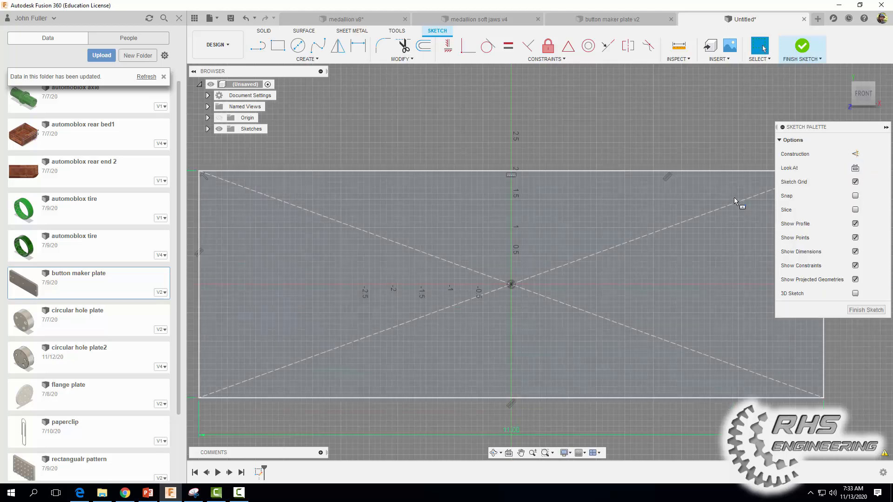
pyautogui.scroll(-2, 668, 233)
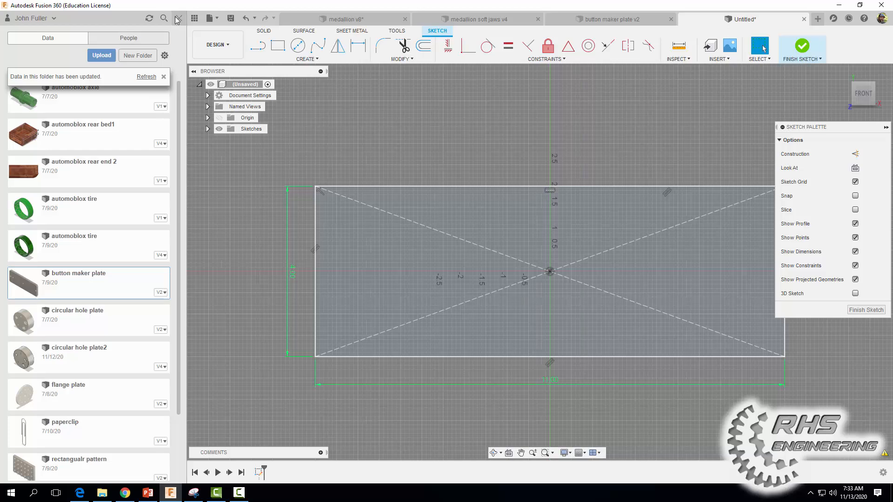
pyautogui.click(178, 19)
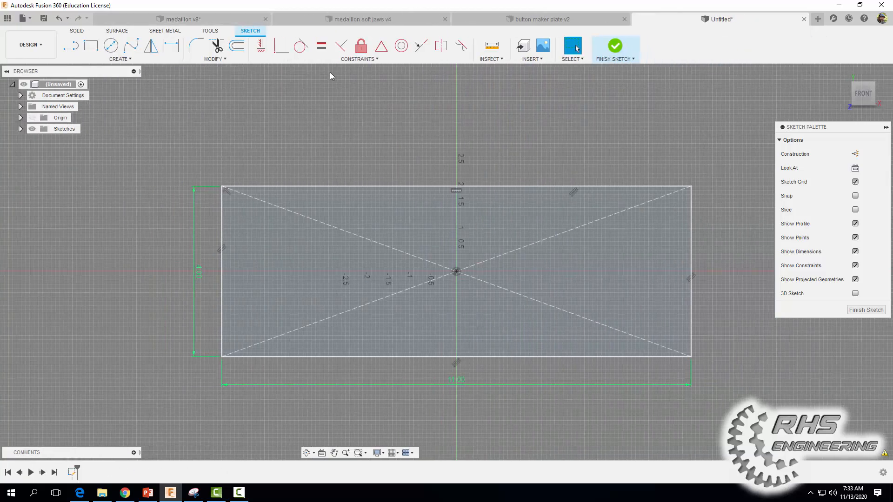
# Step: Fillet all four corners of the rectangle with a 0.5 in radius
pyautogui.click(194, 45)
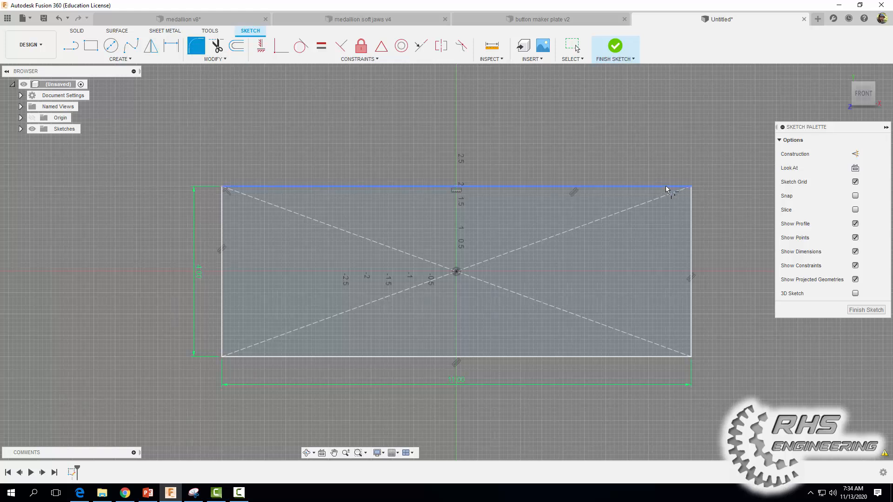
pyautogui.click(684, 187)
pyautogui.click(691, 200)
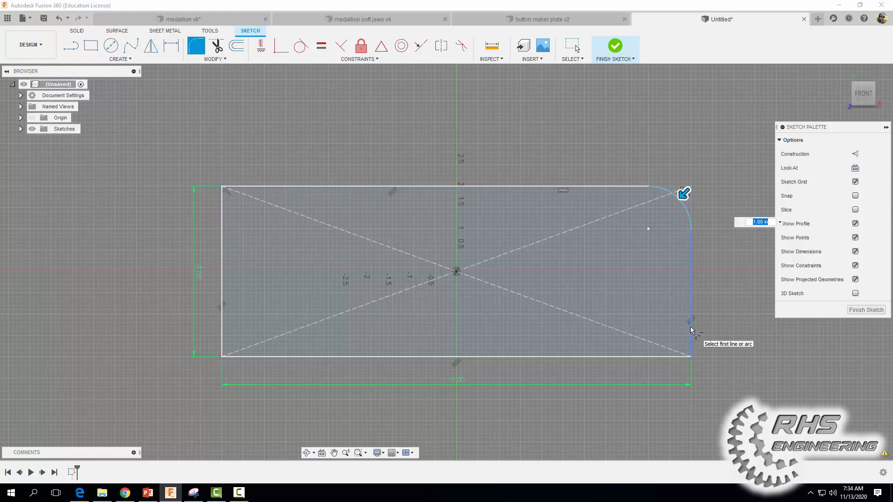
pyautogui.click(691, 346)
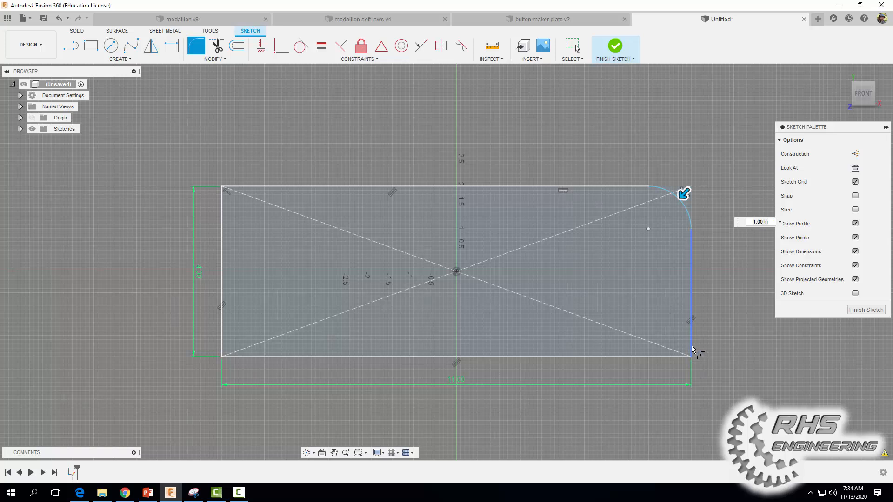
pyautogui.click(674, 357)
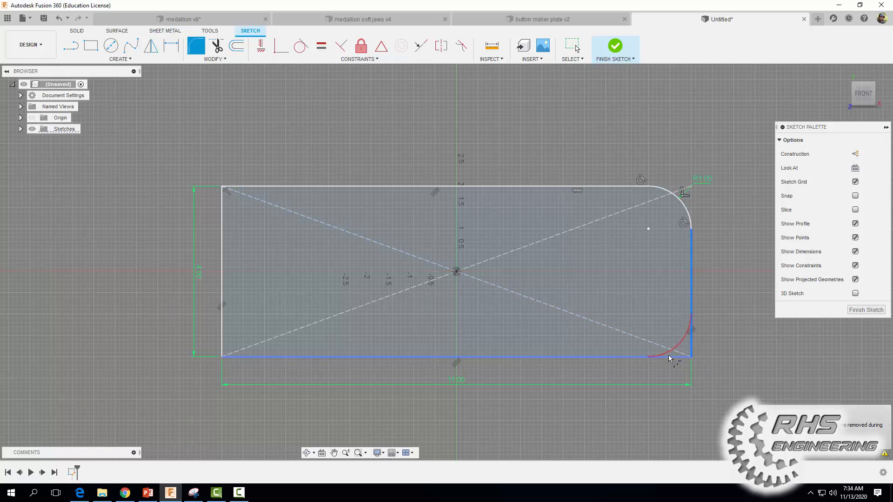
pyautogui.click(297, 357)
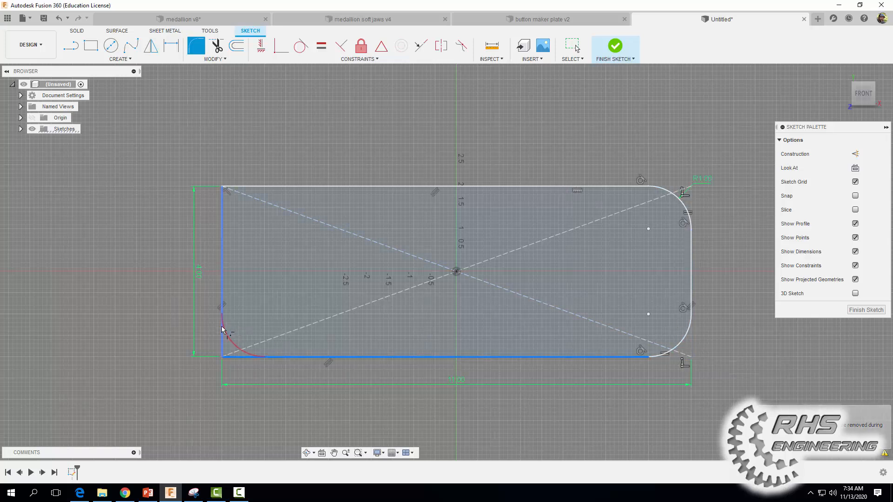
pyautogui.click(222, 326)
pyautogui.click(223, 243)
pyautogui.click(245, 191)
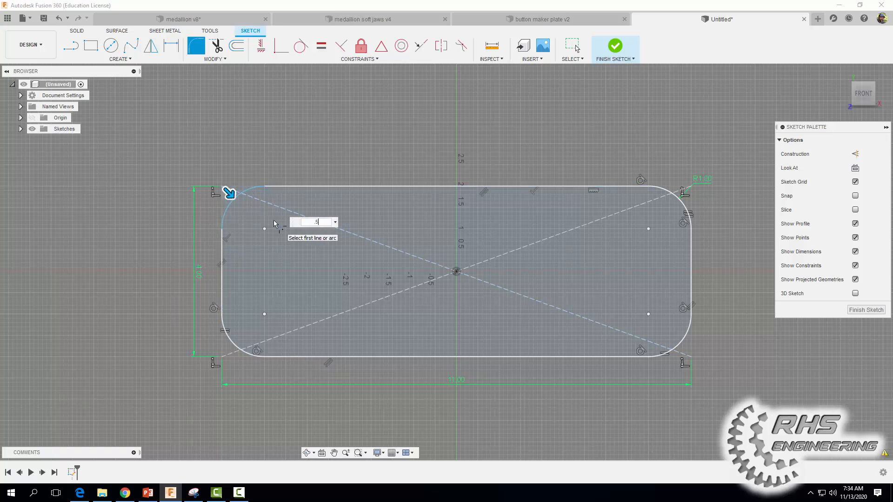
pyautogui.write('.5')
pyautogui.press('Return')
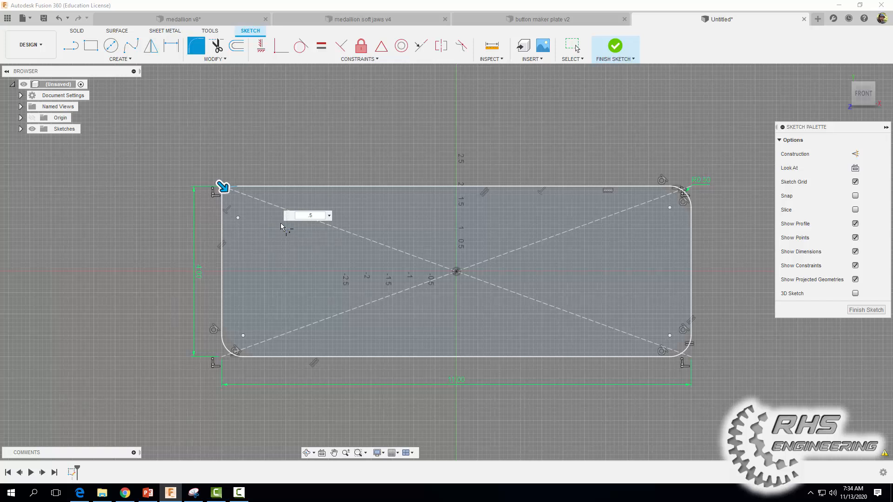
pyautogui.press('Escape')
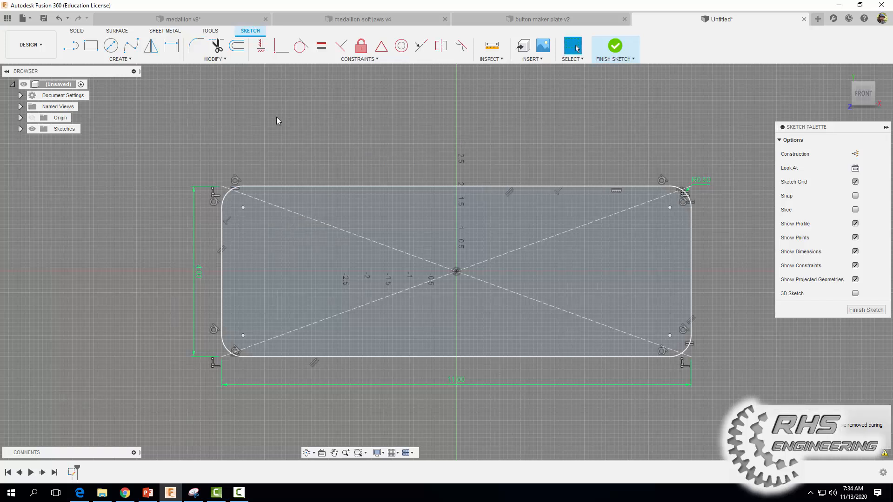
# Step: Delete both diagonal construction lines from the rectangle and finish the sketch
pyautogui.click(539, 244)
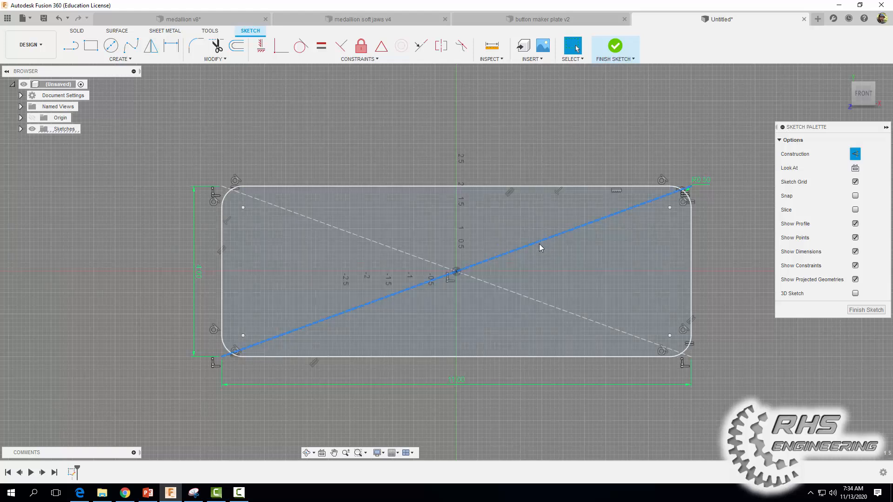
pyautogui.press('Delete')
pyautogui.click(511, 289)
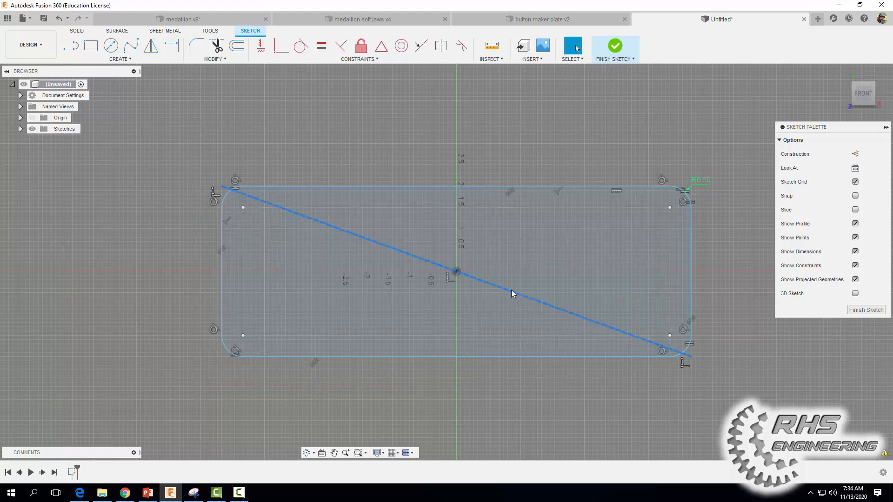
pyautogui.press('Delete')
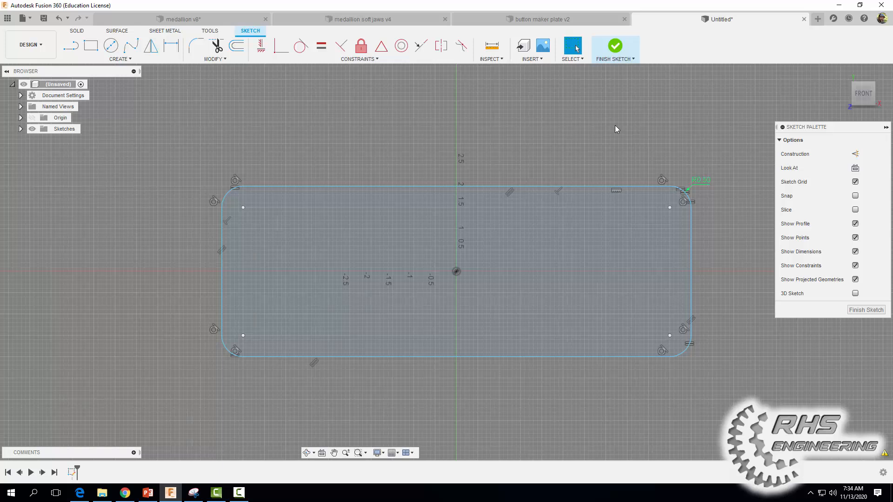
pyautogui.click(616, 46)
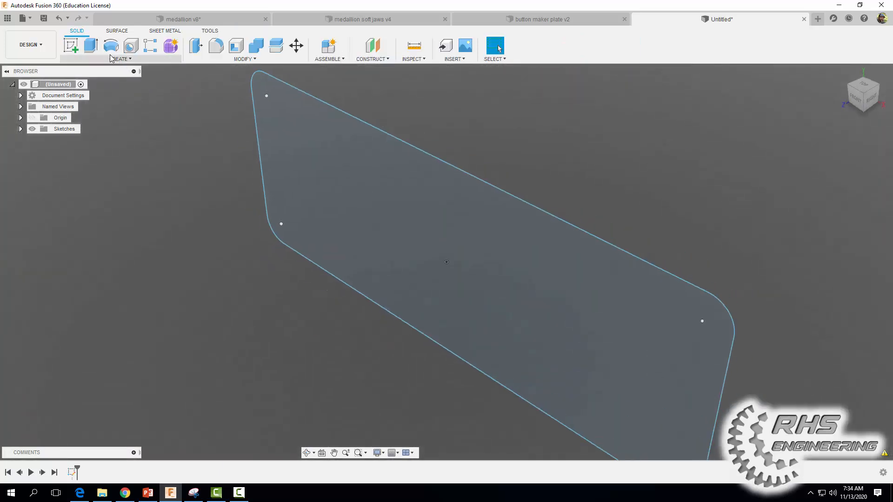
# Step: Extrude the rounded rectangle profile 0.5 in to one side as a new body
pyautogui.click(91, 46)
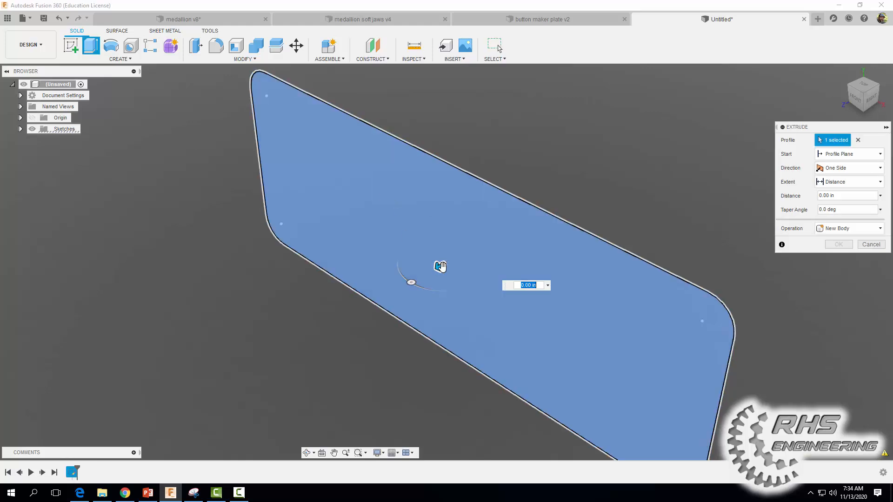
pyautogui.moveTo(440, 266); pyautogui.dragTo(424, 272)
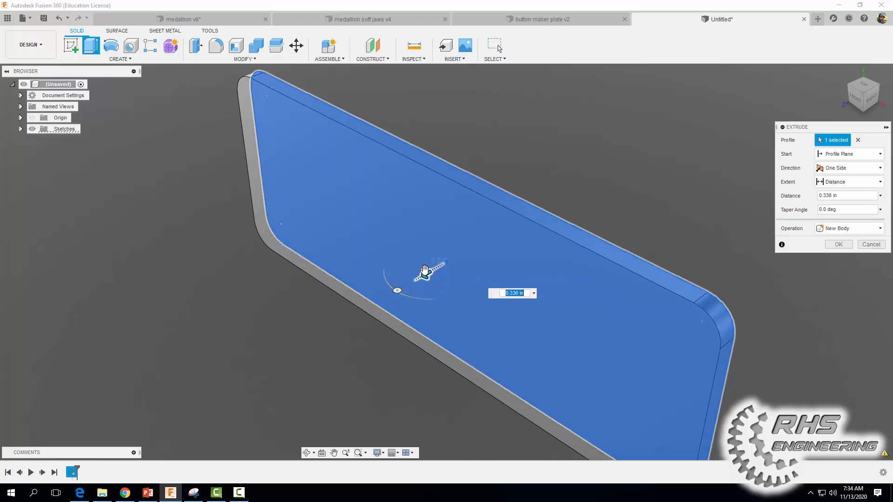
pyautogui.write('.5')
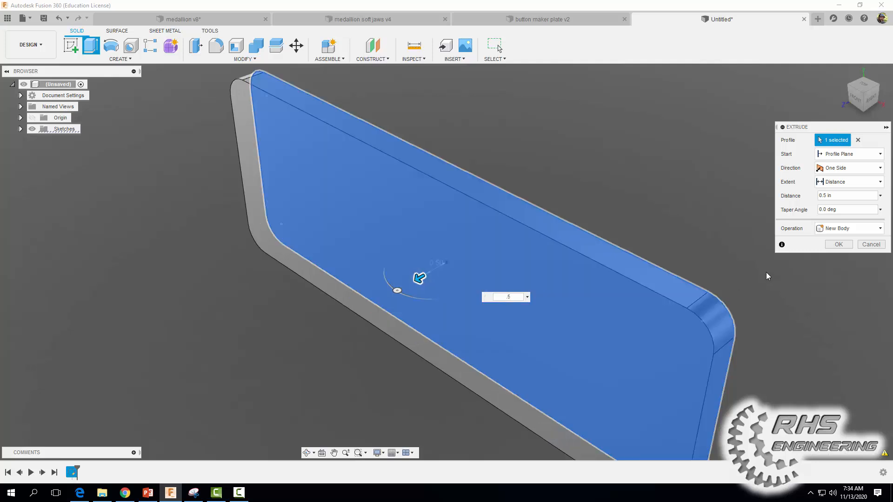
pyautogui.click(835, 244)
# Step: Apply an equal-distance 1/32 in chamfer to the tangent outer edge of the plate's front face
pyautogui.keyDown('shift'); pyautogui.moveTo(705, 254); pyautogui.dragTo(493, 355, button='middle'); pyautogui.keyUp('shift')
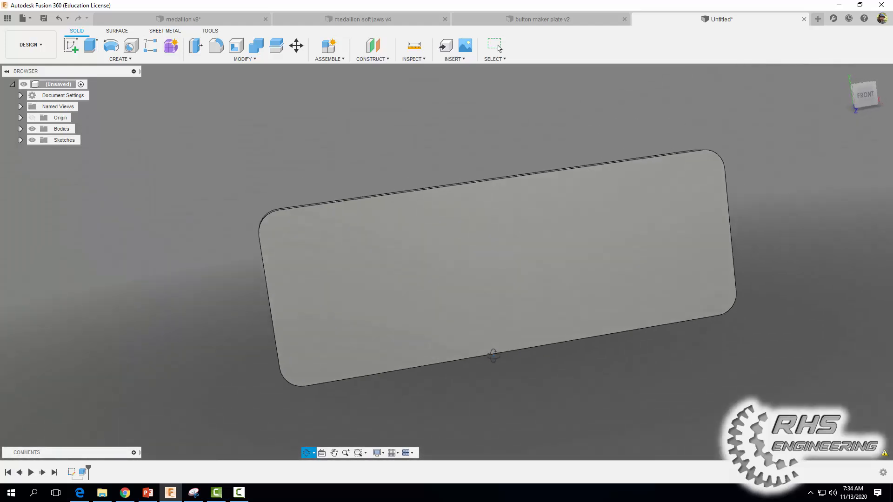
pyautogui.keyDown('shift'); pyautogui.moveTo(552, 413); pyautogui.dragTo(392, 256, button='middle'); pyautogui.keyUp('shift')
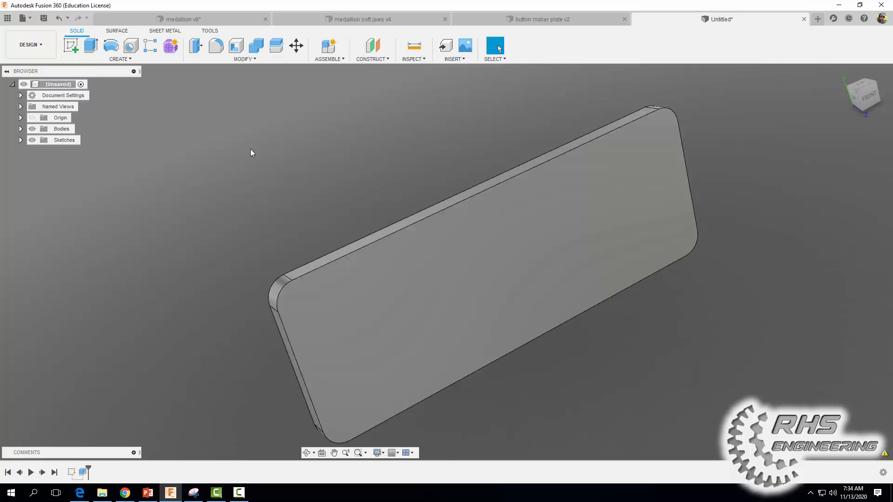
pyautogui.click(241, 59)
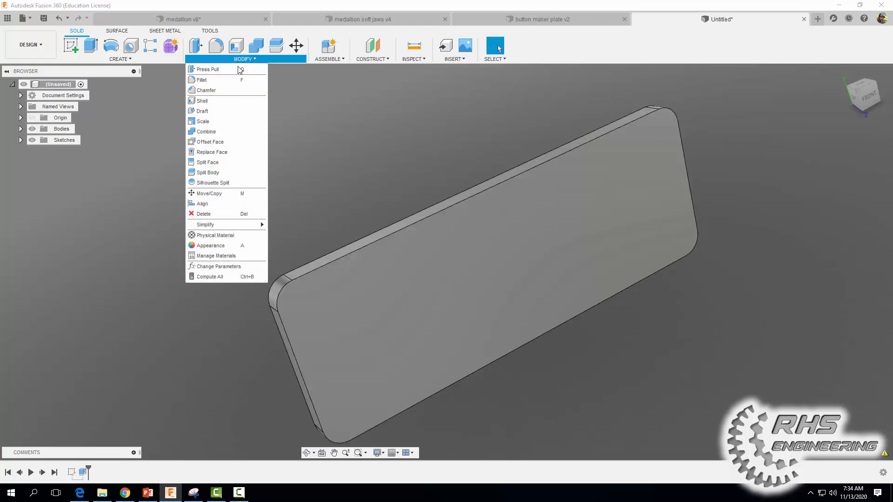
pyautogui.click(217, 90)
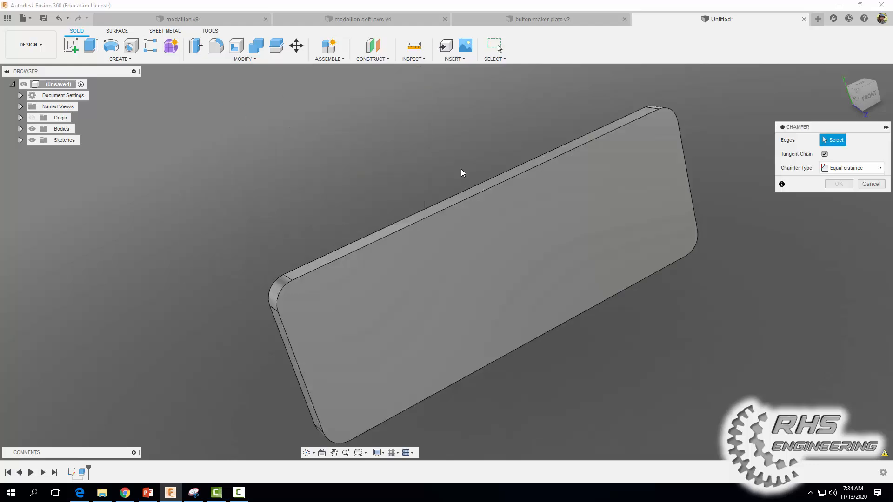
pyautogui.click(488, 189)
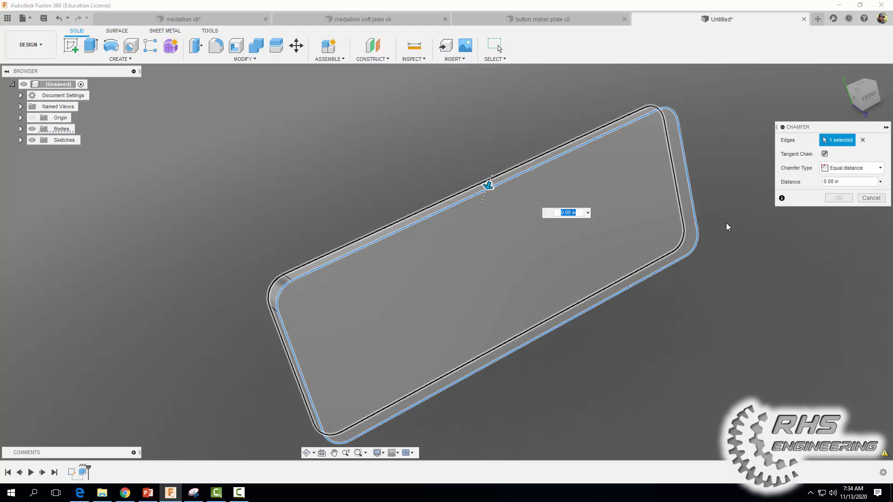
pyautogui.moveTo(851, 181); pyautogui.dragTo(817, 184)
pyautogui.write('1')
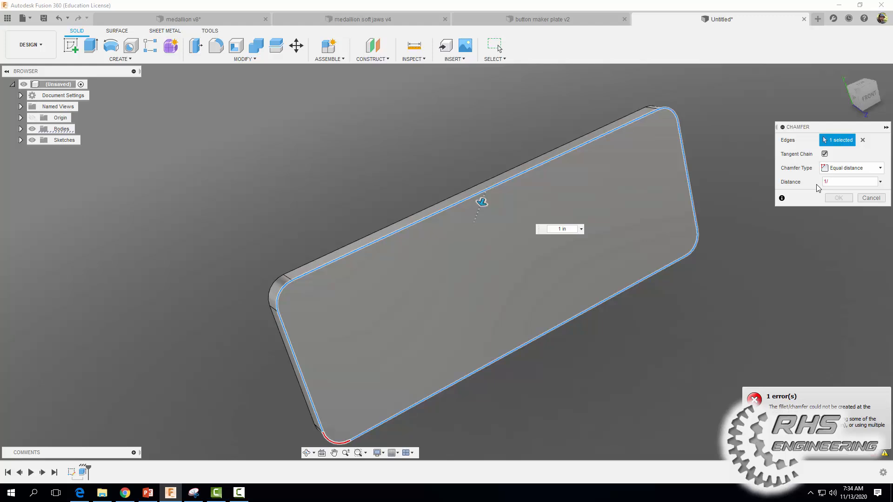
pyautogui.write('/32')
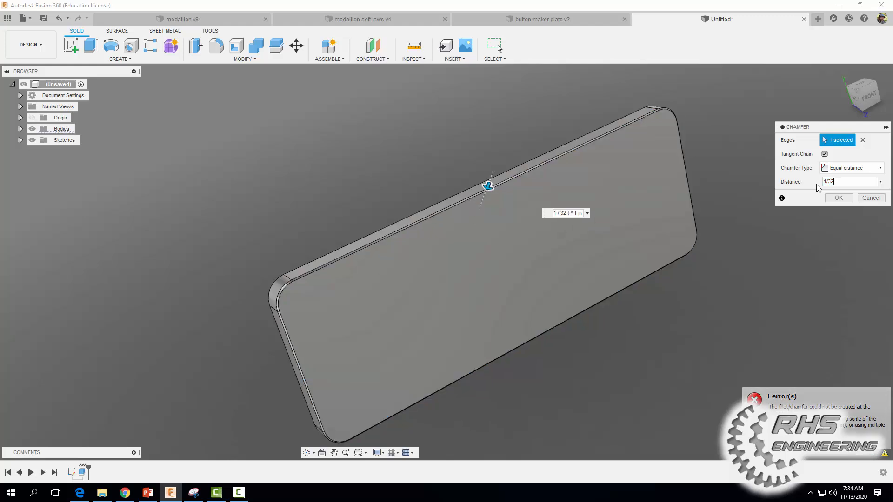
pyautogui.click(837, 198)
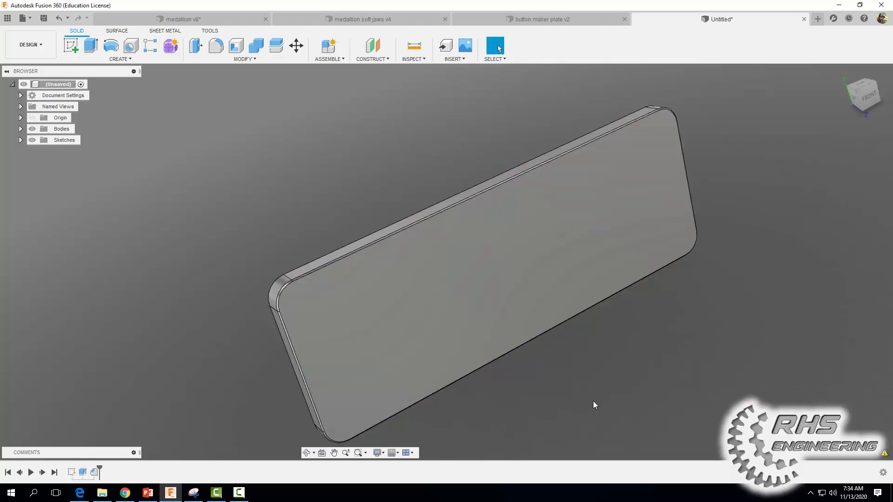
# Step: Start a sketch on the plate's chamfered front face and place a point on the horizontal axis near the left short edge
pyautogui.keyDown('shift'); pyautogui.moveTo(593, 403); pyautogui.dragTo(592, 349, button='middle'); pyautogui.keyUp('shift')
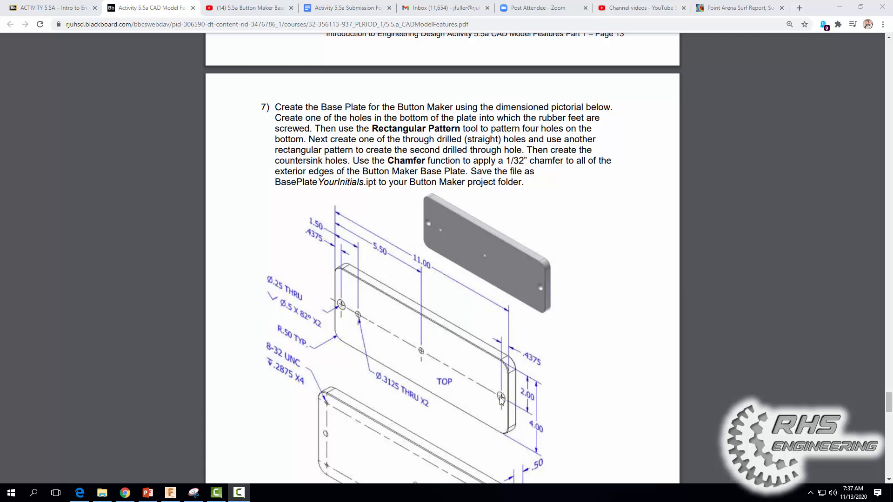
pyautogui.click(175, 493)
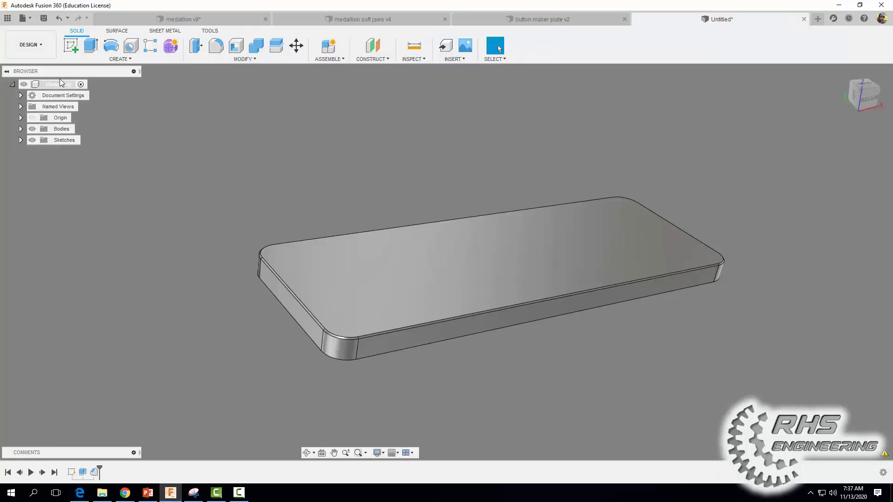
pyautogui.click(72, 46)
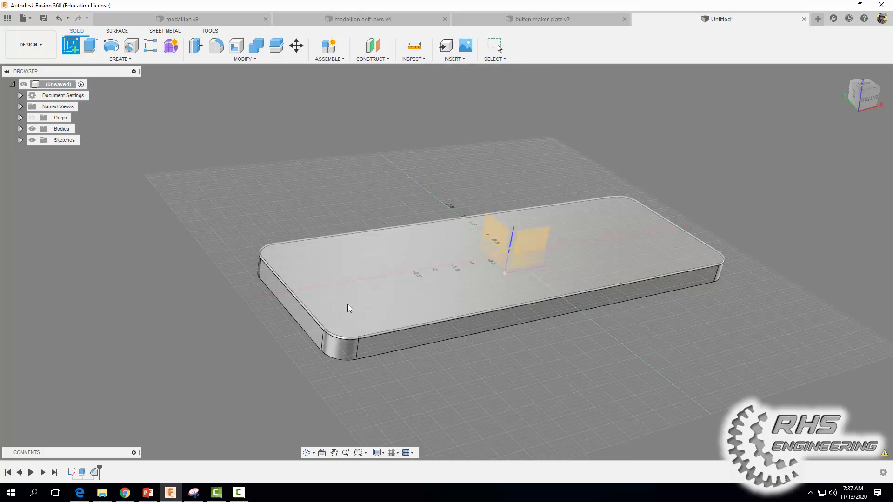
pyautogui.click(347, 307)
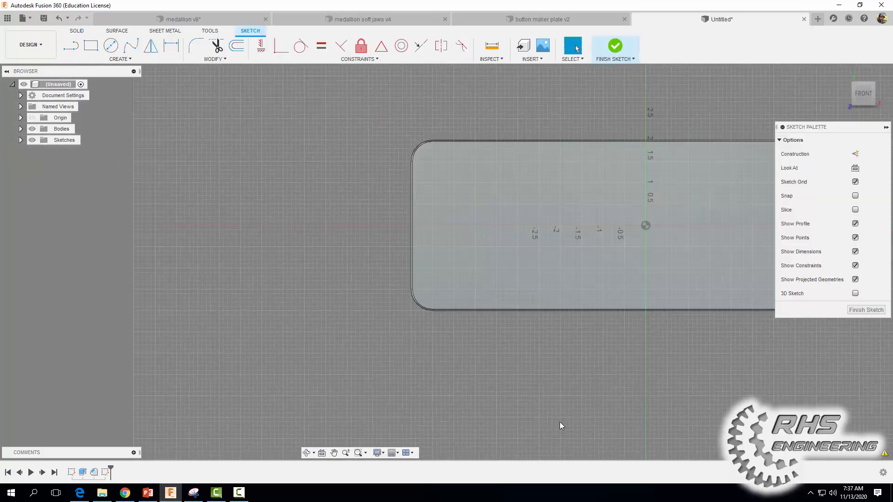
pyautogui.scroll(3, 351, 372)
pyautogui.moveTo(338, 356)
pyautogui.mouseDown(button='middle')
pyautogui.moveTo(309, 396)
pyautogui.moveTo(267, 409)
pyautogui.mouseUp(button='middle')
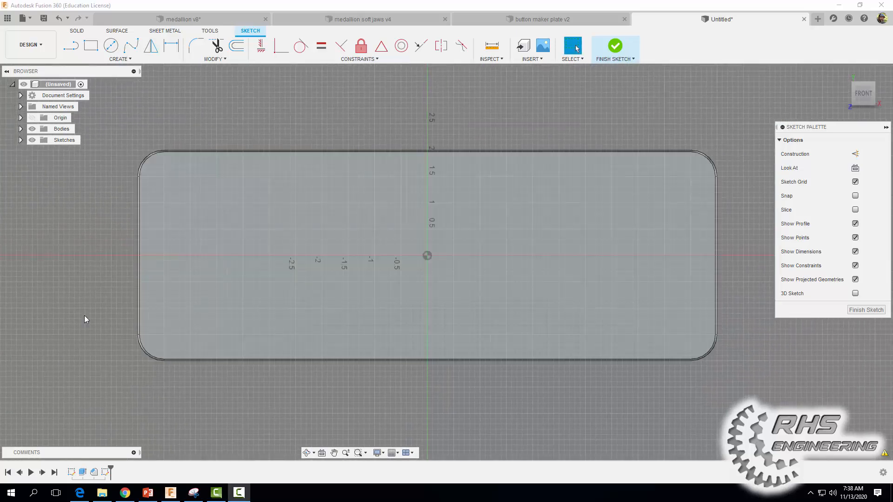
pyautogui.click(116, 60)
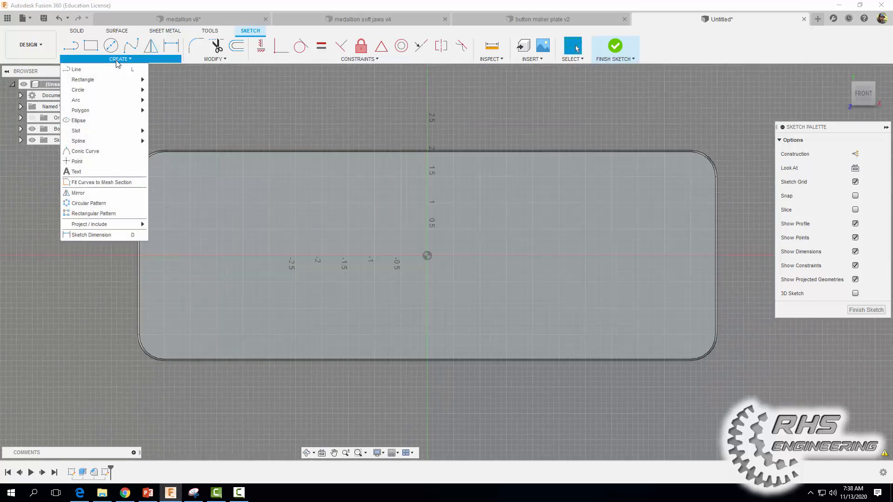
pyautogui.click(77, 161)
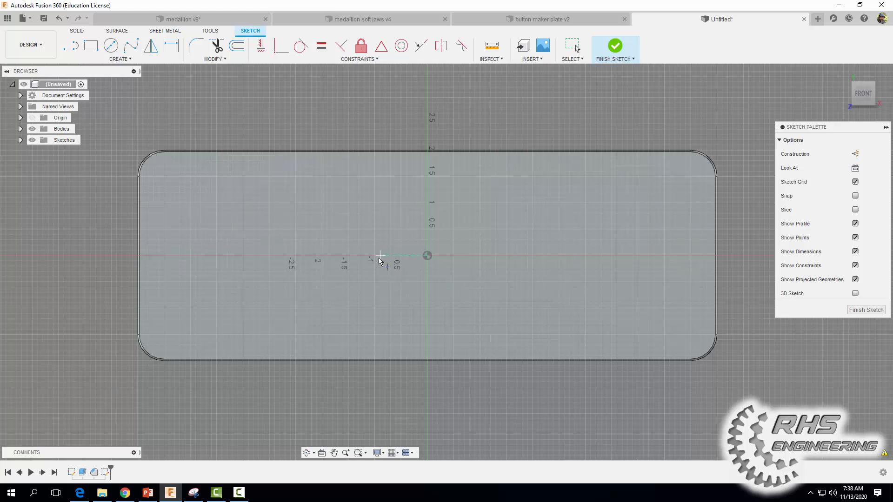
pyautogui.click(182, 255)
pyautogui.press('Escape')
# Step: Dimension the sketch point 0.4375 in from the plate's left short edge
pyautogui.press('d')
pyautogui.click(183, 256)
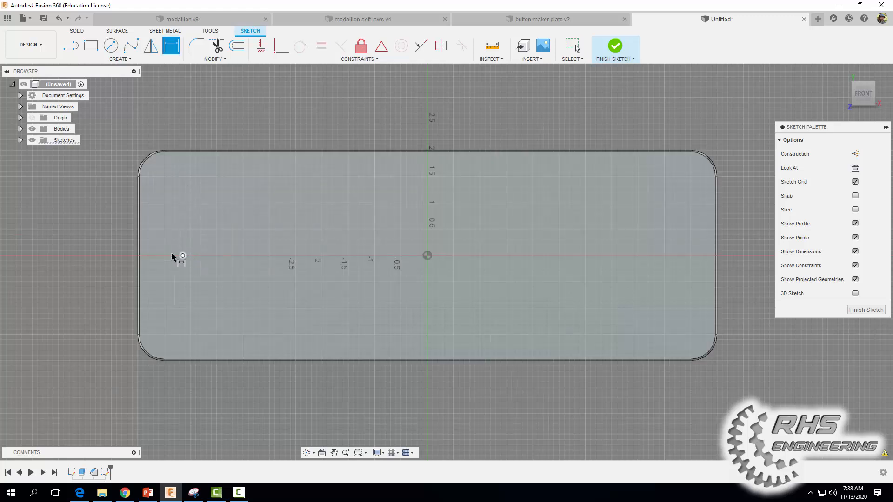
pyautogui.click(136, 253)
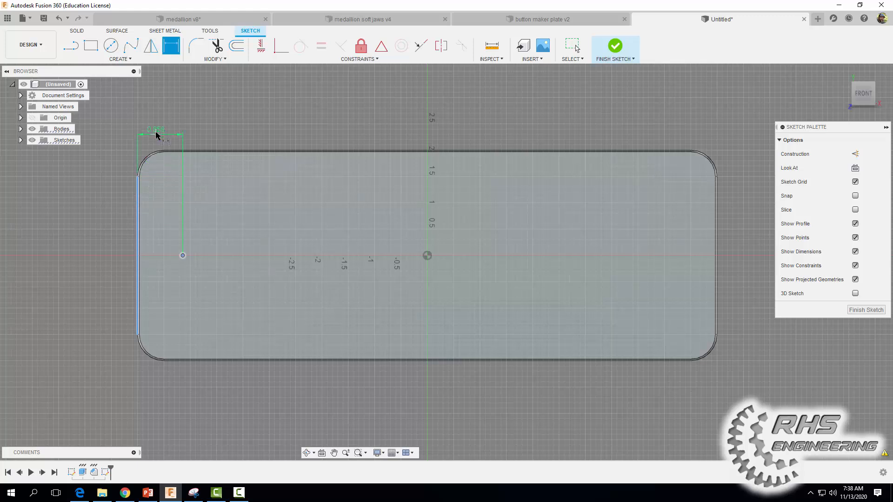
pyautogui.click(165, 121)
pyautogui.write('.4375')
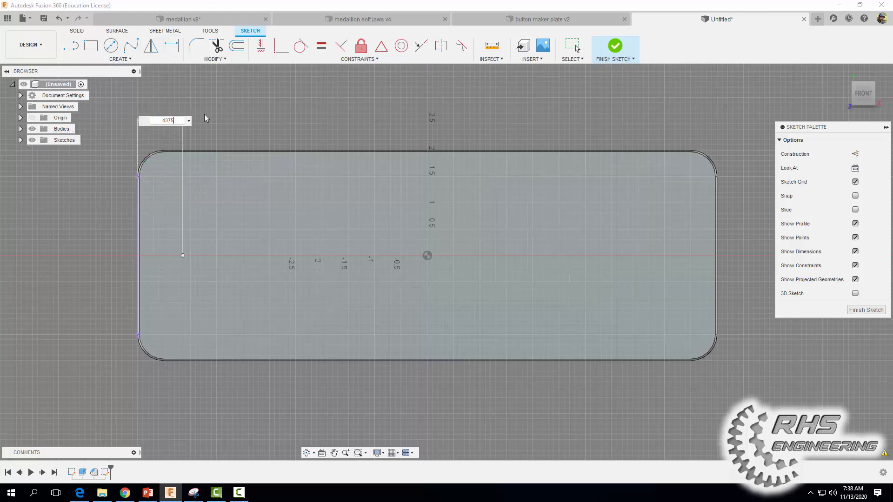
pyautogui.press('Return')
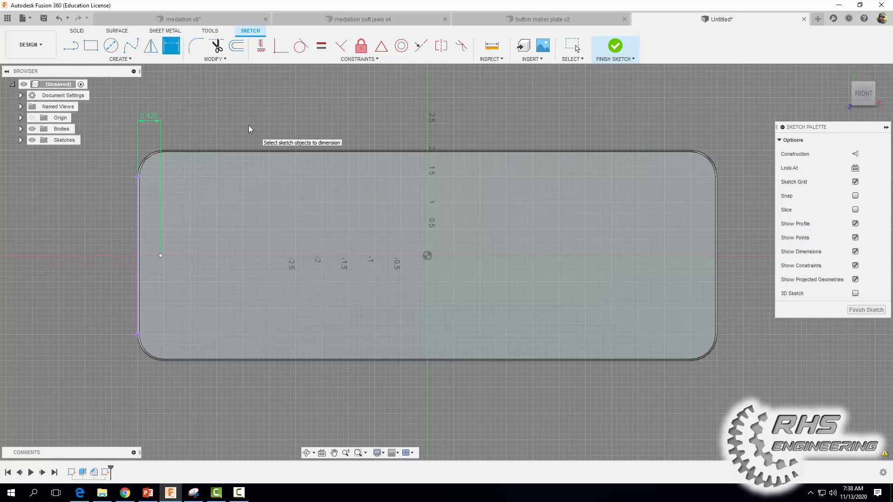
# Step: Dimension the point 2.00 in below the plate's upper long edge and finish the sketch
pyautogui.click(180, 151)
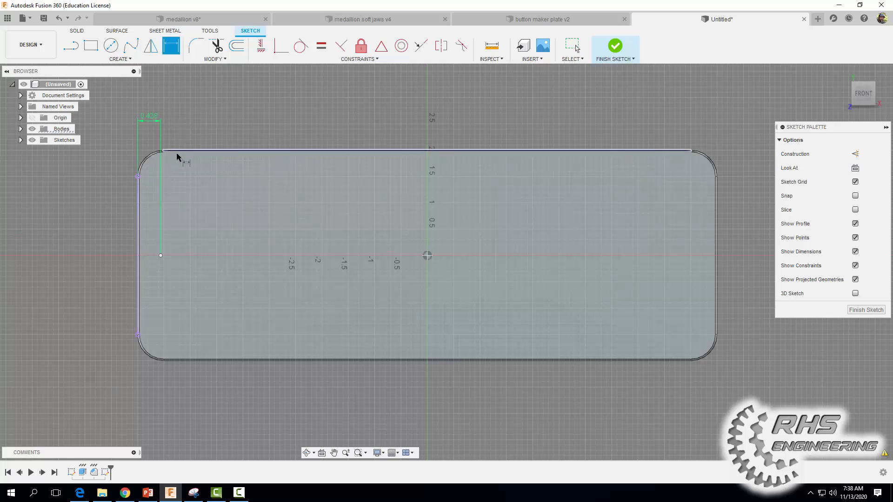
pyautogui.click(161, 255)
pyautogui.click(95, 229)
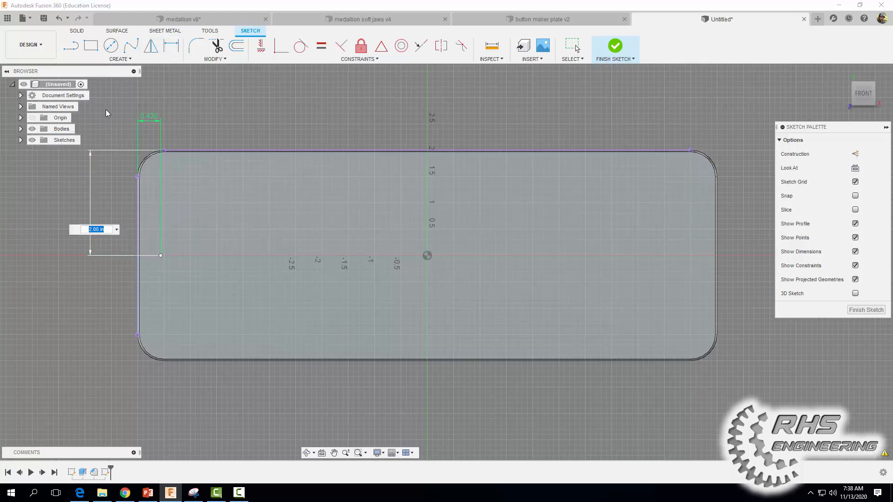
pyautogui.press('Return')
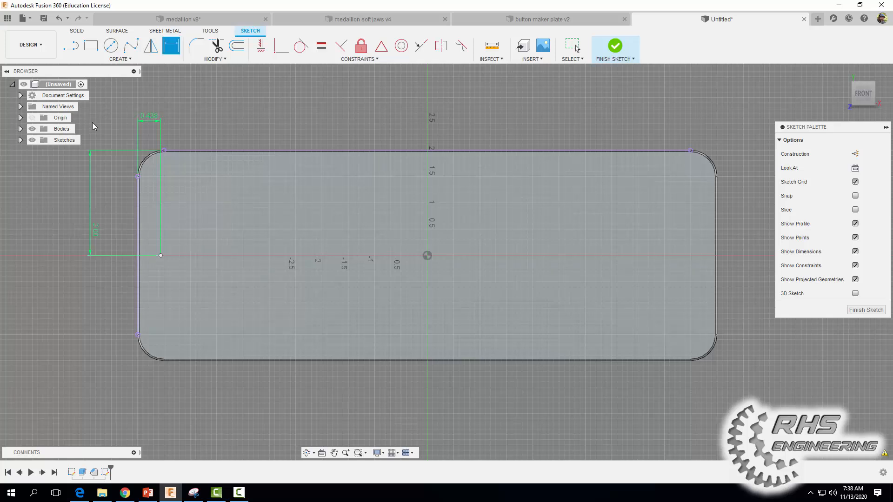
pyautogui.click(615, 51)
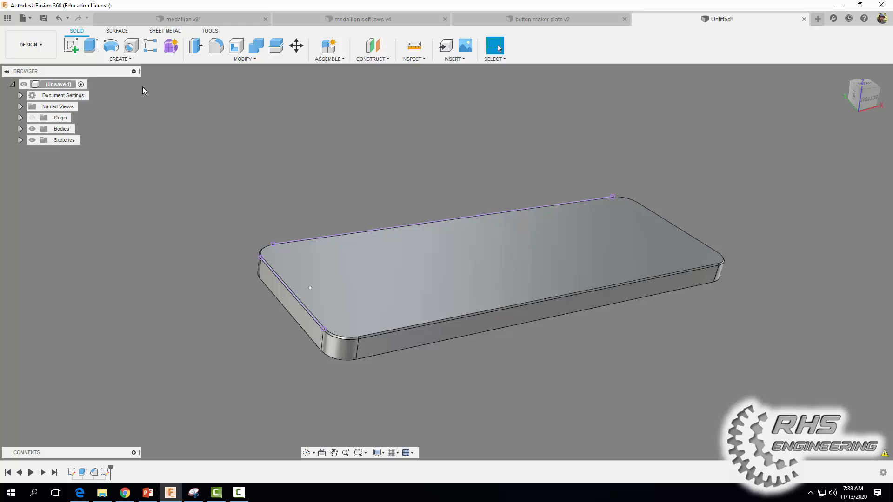
# Step: Set up a countersunk hole at the sketch point with a 0.5 in countersink diameter and a 0.25 in hole diameter
pyautogui.click(130, 45)
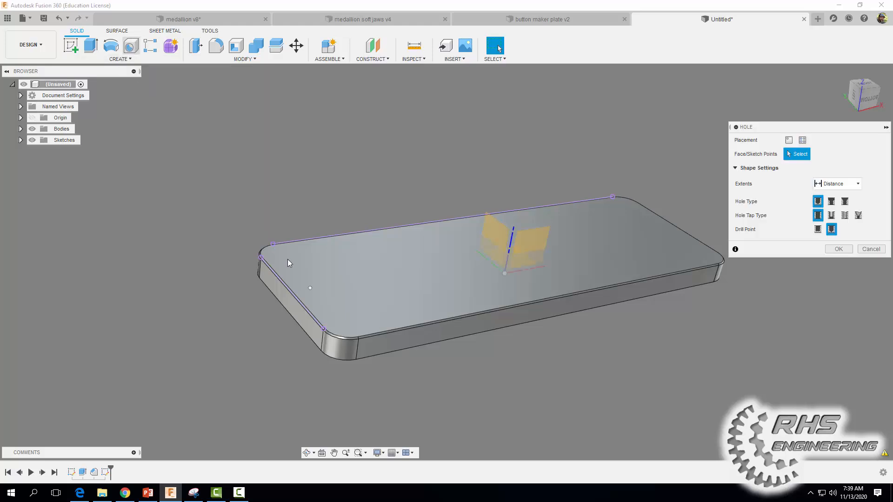
pyautogui.click(311, 288)
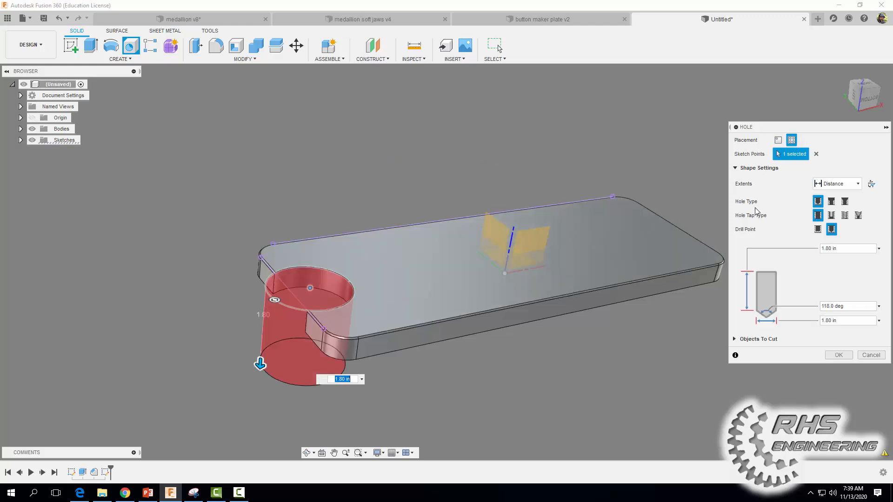
pyautogui.click(845, 202)
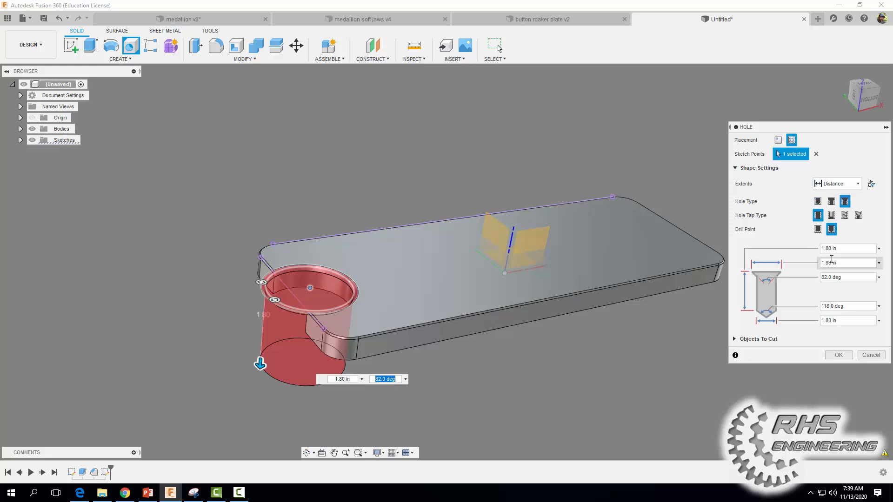
pyautogui.moveTo(839, 262); pyautogui.dragTo(811, 263)
pyautogui.write('.5')
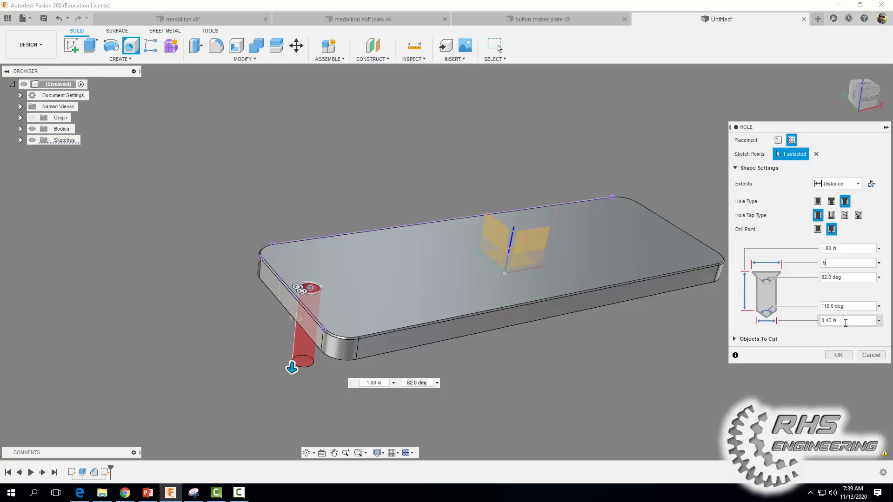
pyautogui.moveTo(839, 321); pyautogui.dragTo(816, 320)
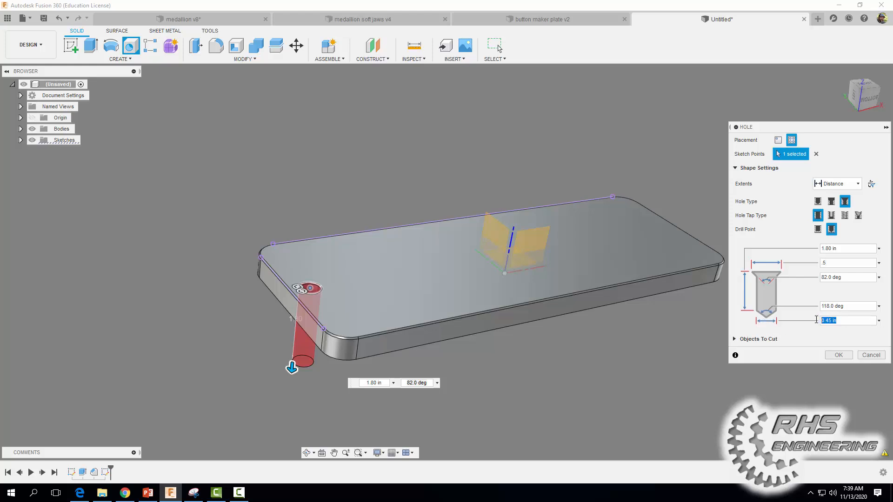
pyautogui.press('BackSpace')
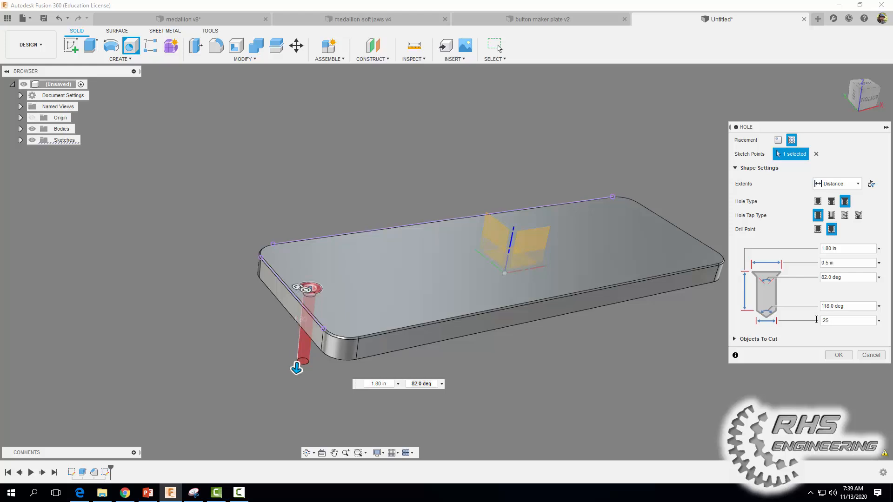
# Step: Set the countersunk hole's extent to All and create the hole
pyautogui.click(840, 277)
pyautogui.moveTo(845, 277); pyautogui.dragTo(817, 276)
pyautogui.click(835, 184)
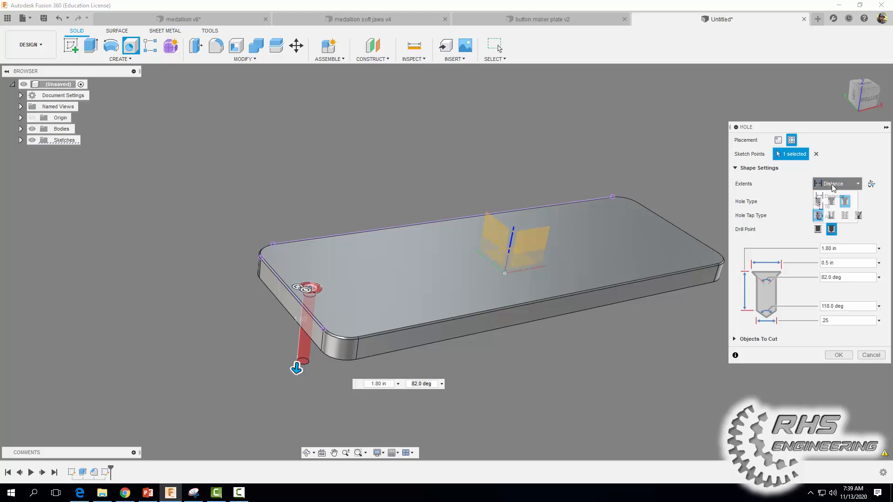
pyautogui.click(827, 217)
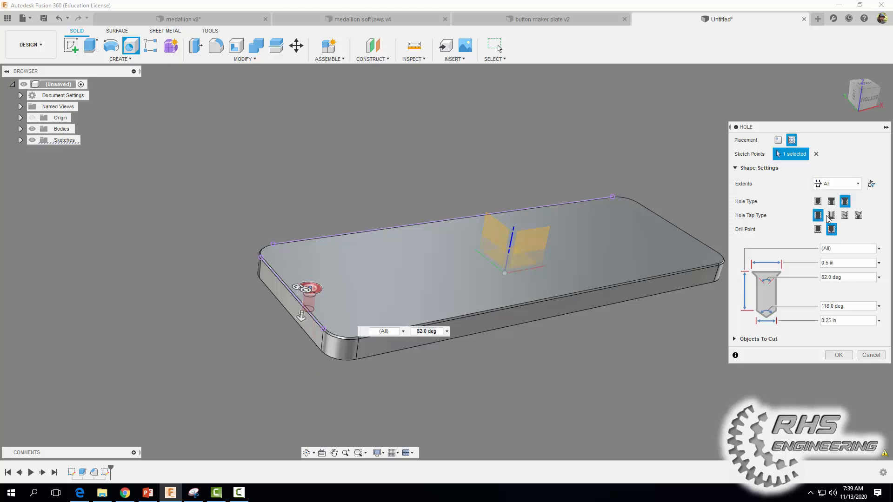
pyautogui.click(839, 355)
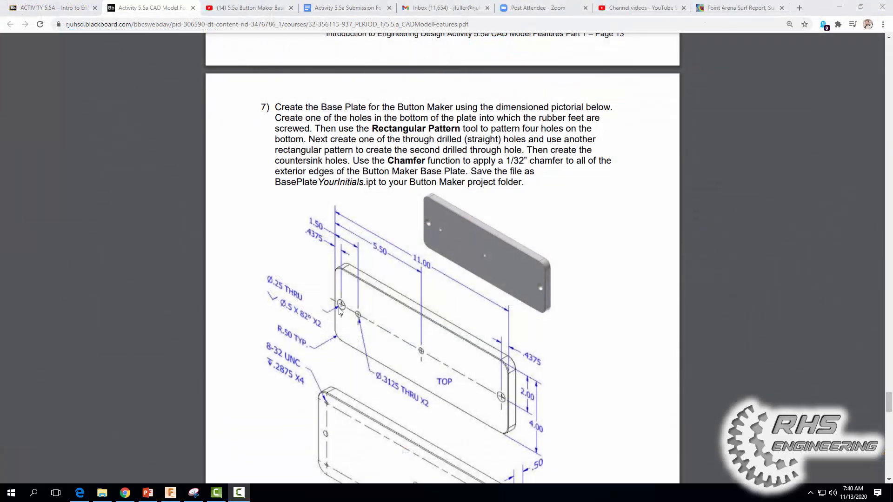
# Step: Mirror the countersunk hole feature across the origin YZ plane to the plate's opposite end
pyautogui.click(171, 493)
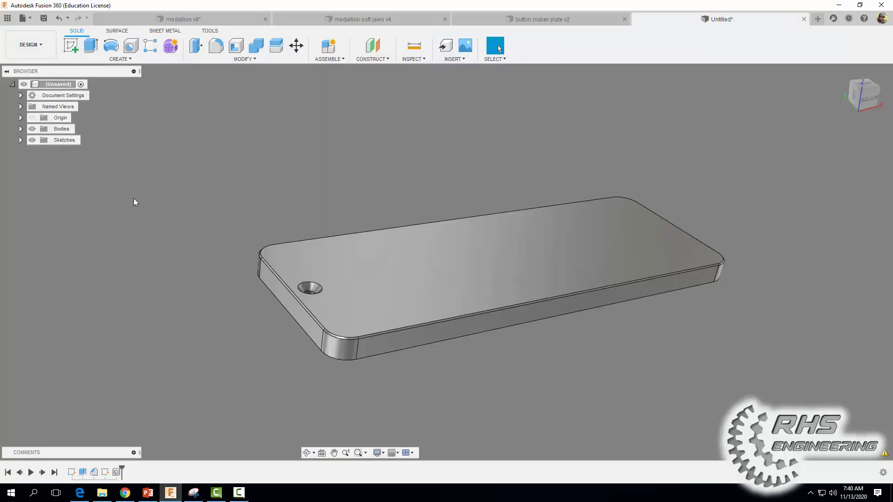
pyautogui.click(118, 60)
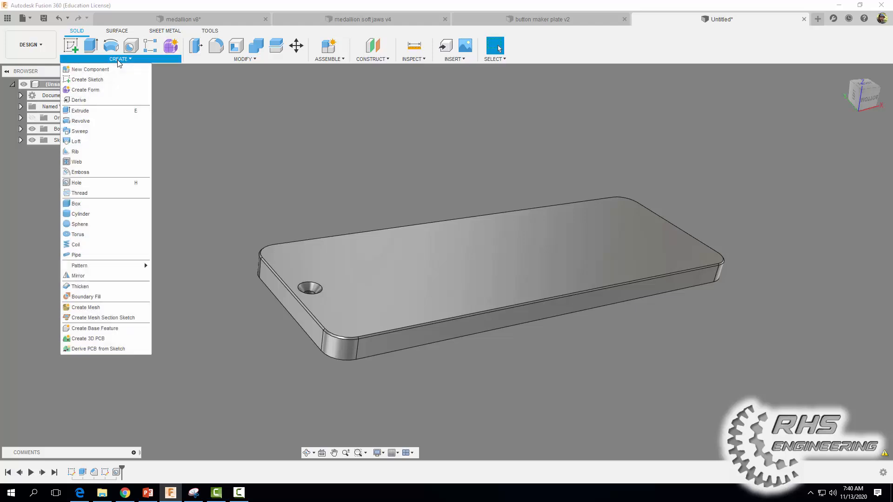
pyautogui.click(81, 276)
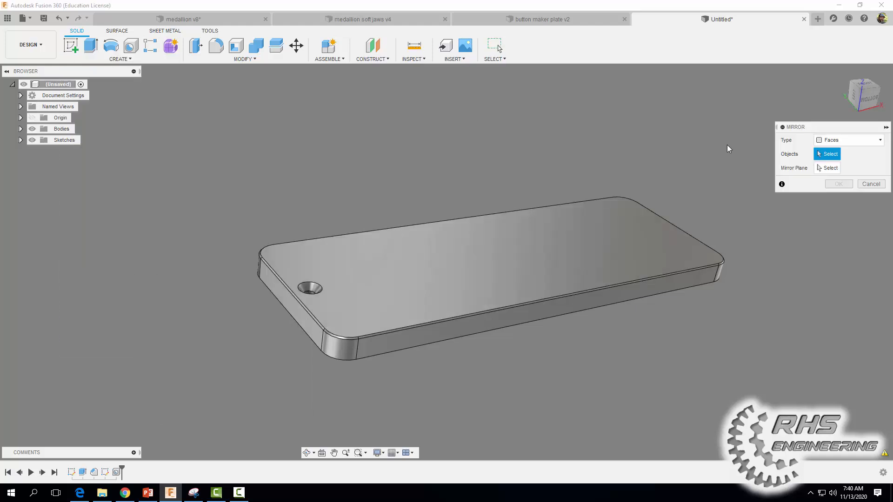
pyautogui.click(831, 139)
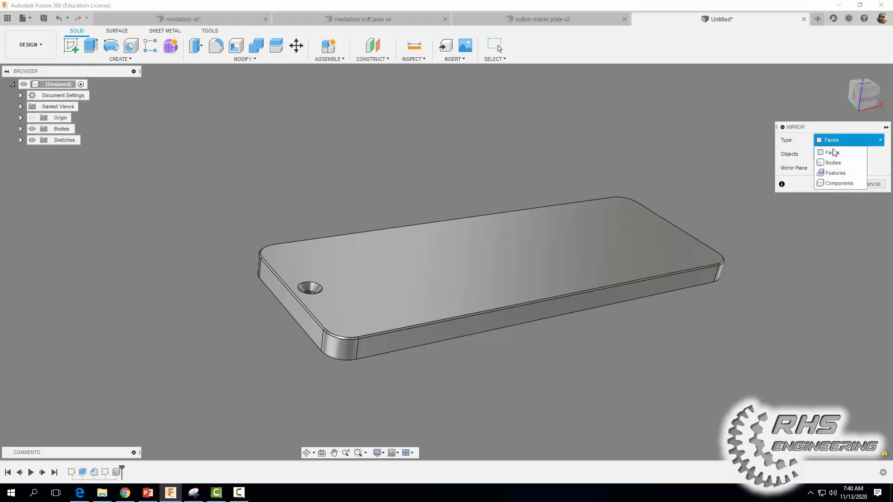
pyautogui.click(833, 173)
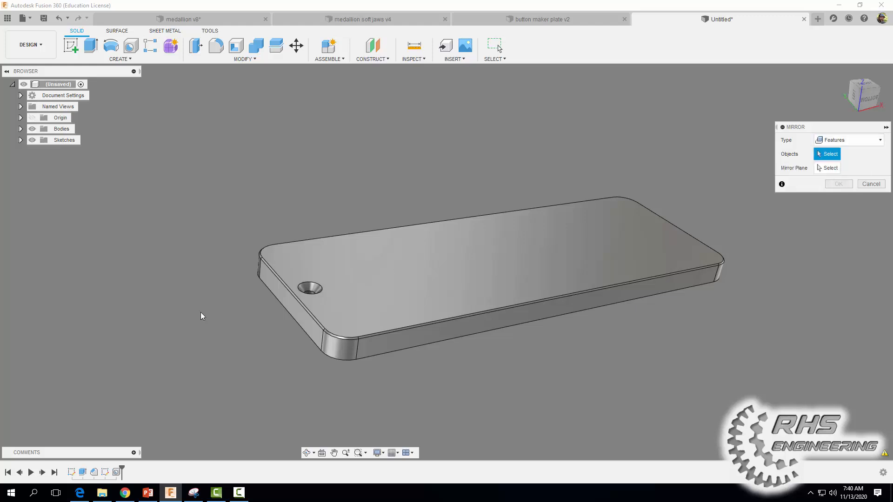
pyautogui.click(310, 288)
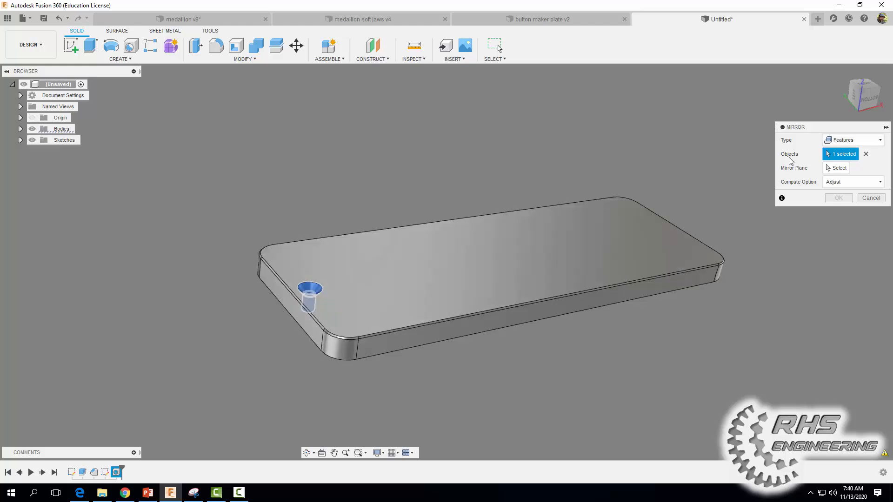
pyautogui.click(20, 118)
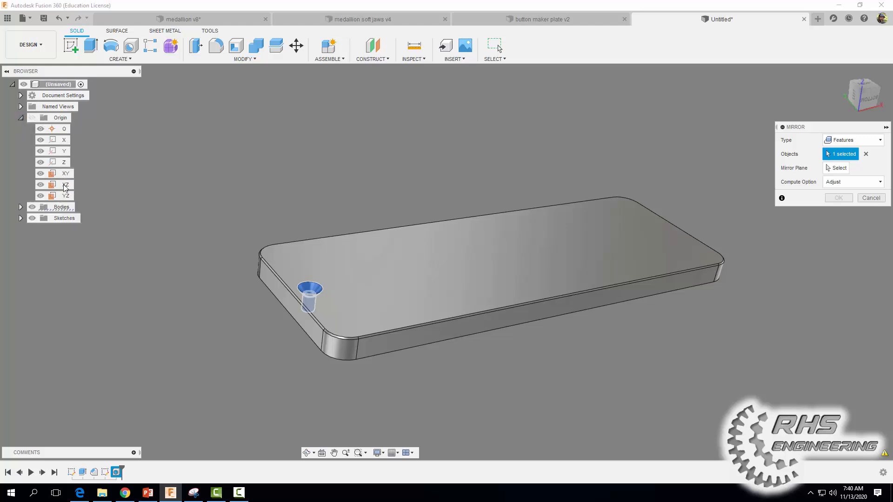
pyautogui.keyDown('shift'); pyautogui.moveTo(298, 147); pyautogui.dragTo(296, 189, button='middle'); pyautogui.keyUp('shift')
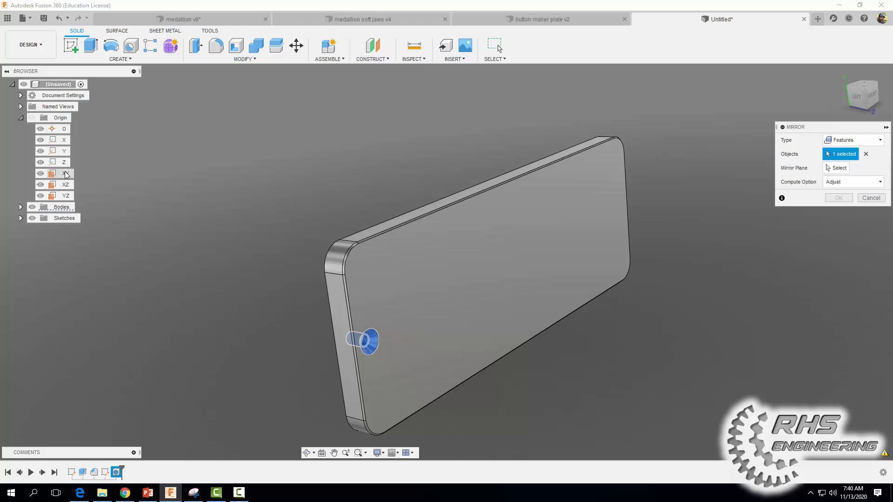
pyautogui.click(835, 168)
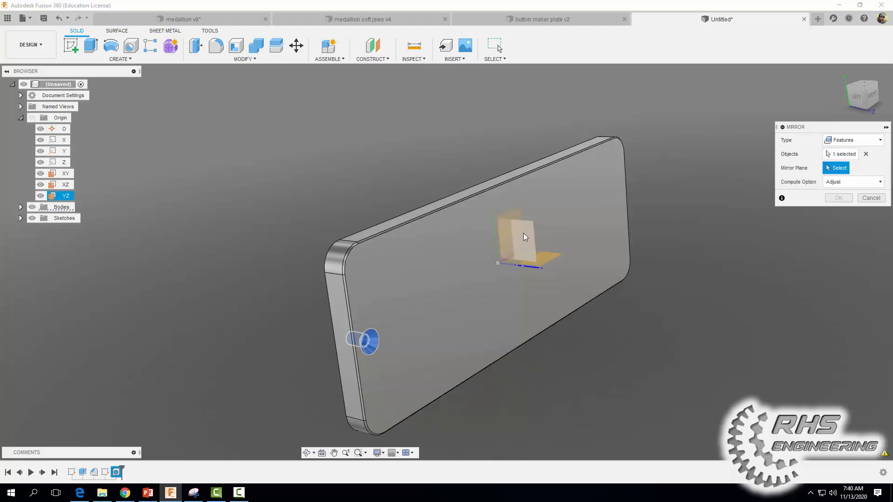
pyautogui.click(66, 196)
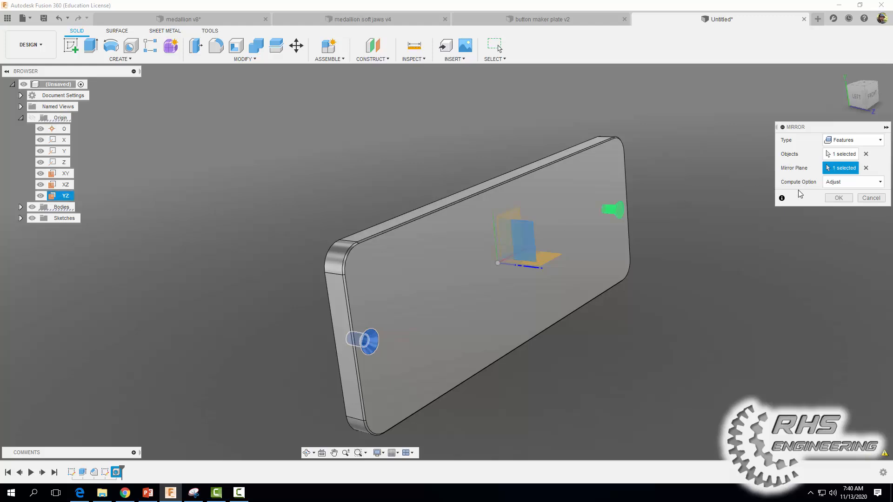
pyautogui.click(838, 198)
pyautogui.keyDown('shift'); pyautogui.moveTo(768, 220); pyautogui.dragTo(745, 208, button='middle'); pyautogui.keyUp('shift')
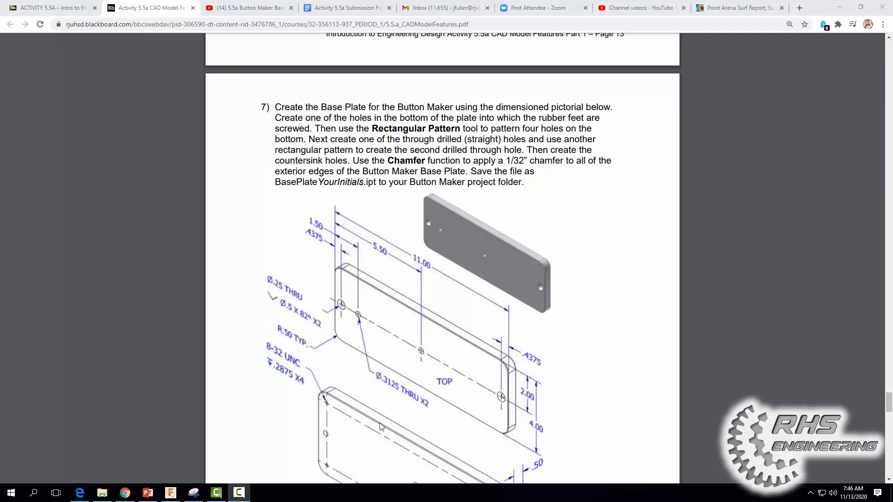
# Step: Switch to Fusion 360 and sketch two points on the plate's face: on the centreline about 1.54 in from the left short edge, and at the origin
pyautogui.click(170, 492)
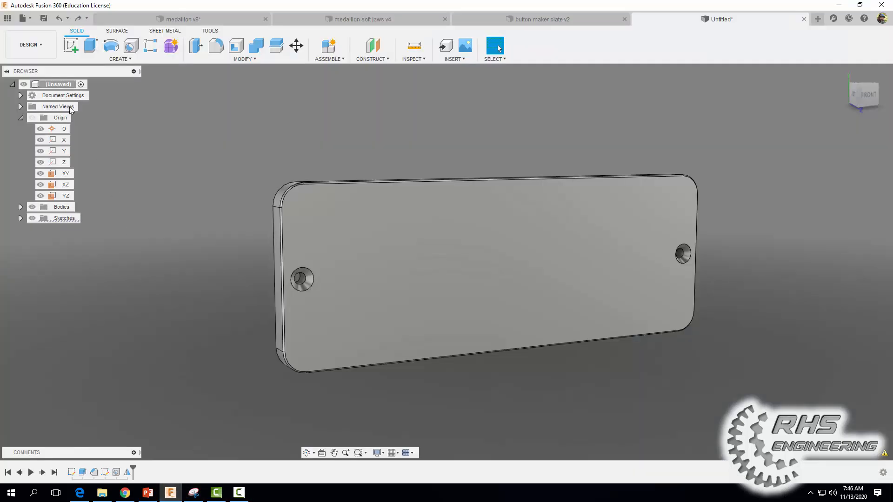
pyautogui.click(71, 44)
pyautogui.click(378, 231)
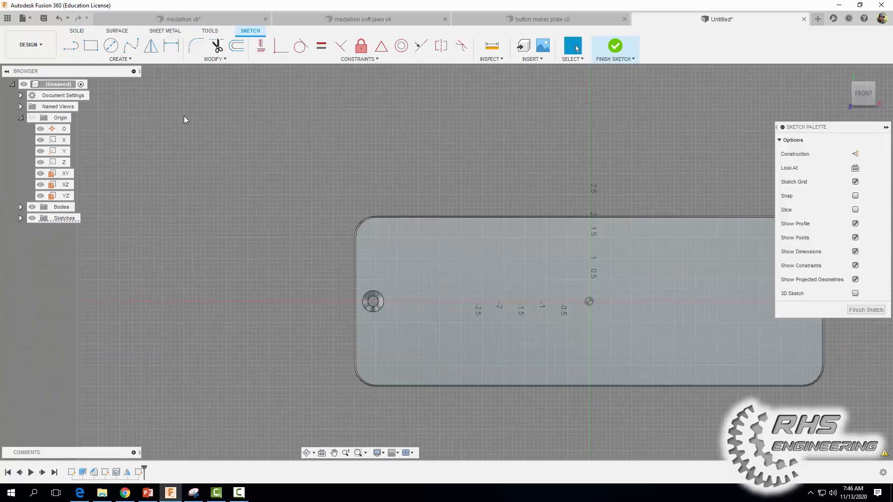
pyautogui.click(120, 59)
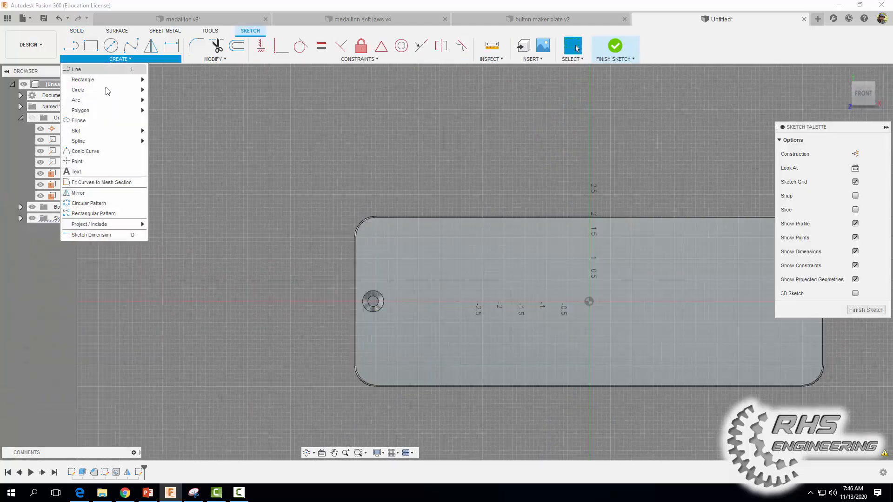
pyautogui.click(79, 164)
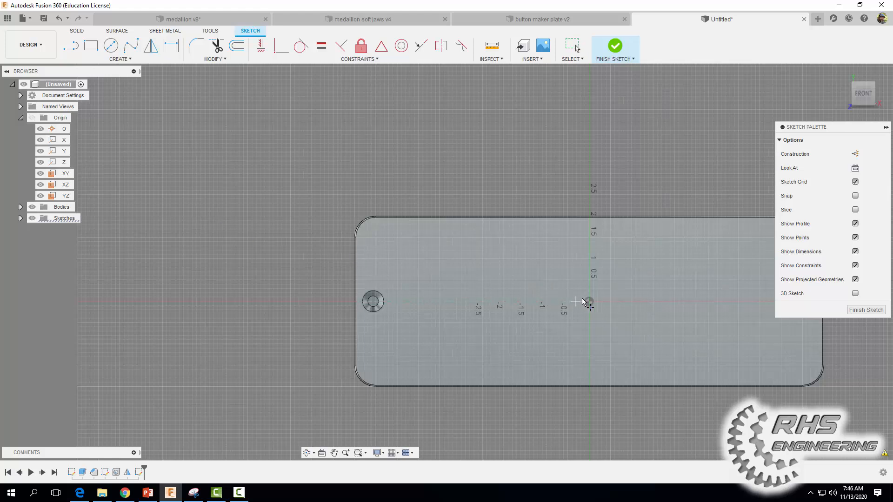
pyautogui.click(420, 302)
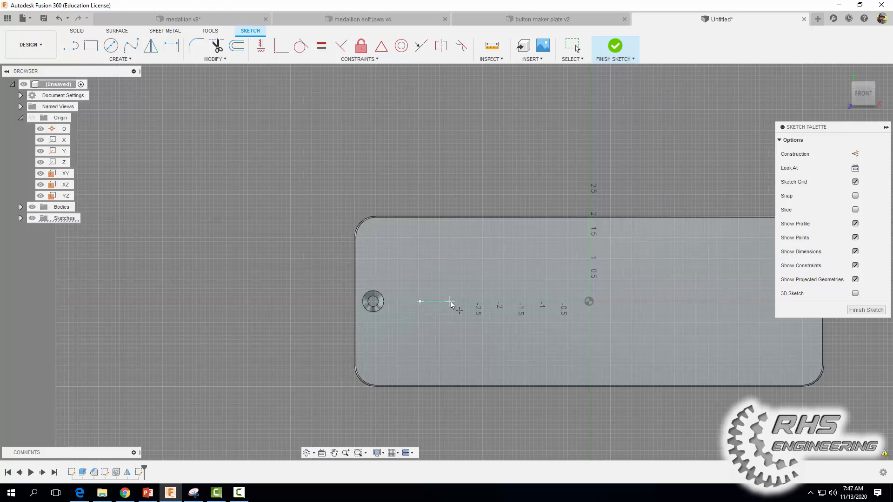
pyautogui.click(588, 302)
pyautogui.press('Escape')
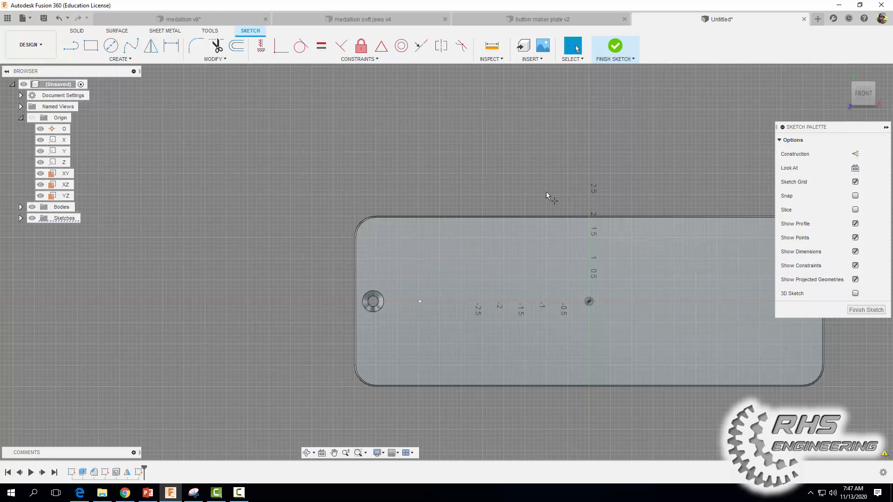
# Step: Dimension the point beside the countersunk hole 1.5 in from the plate's nearest short edge
pyautogui.click(171, 45)
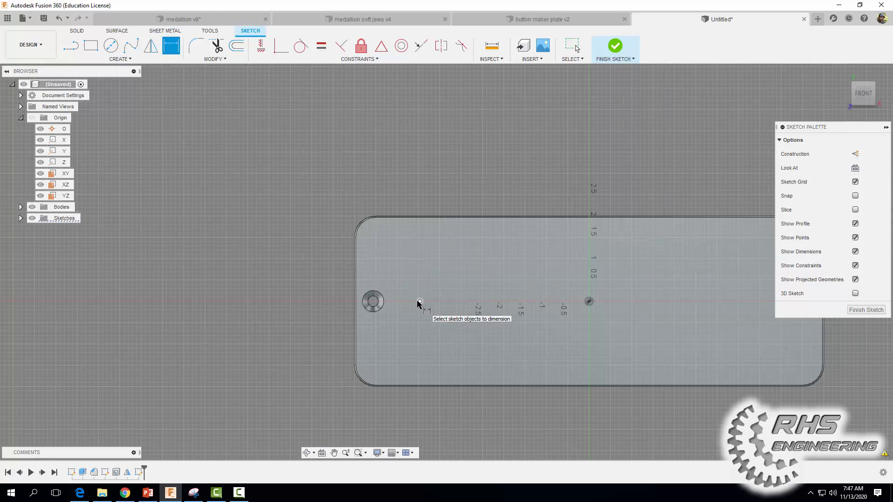
pyautogui.click(353, 305)
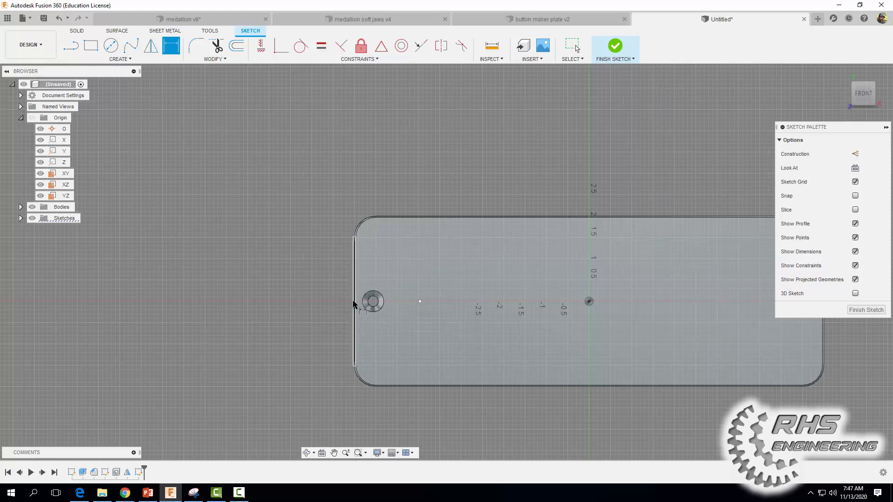
pyautogui.click(420, 302)
pyautogui.click(396, 191)
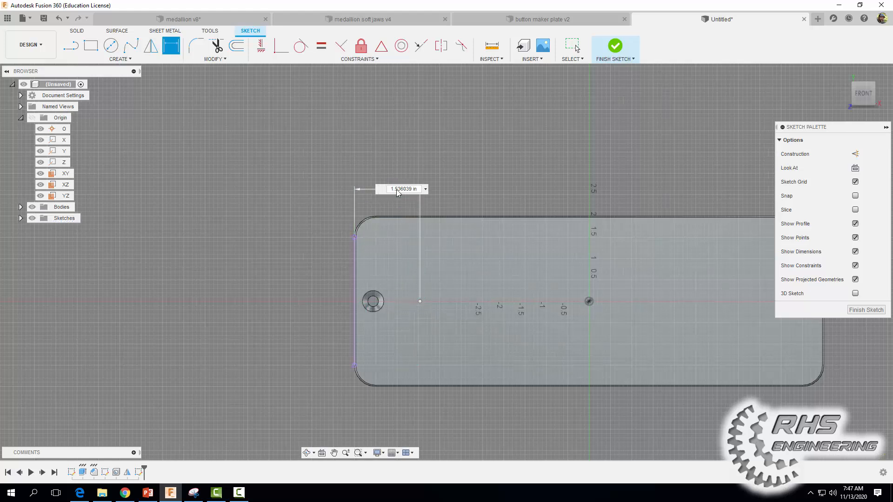
pyautogui.write('1.5')
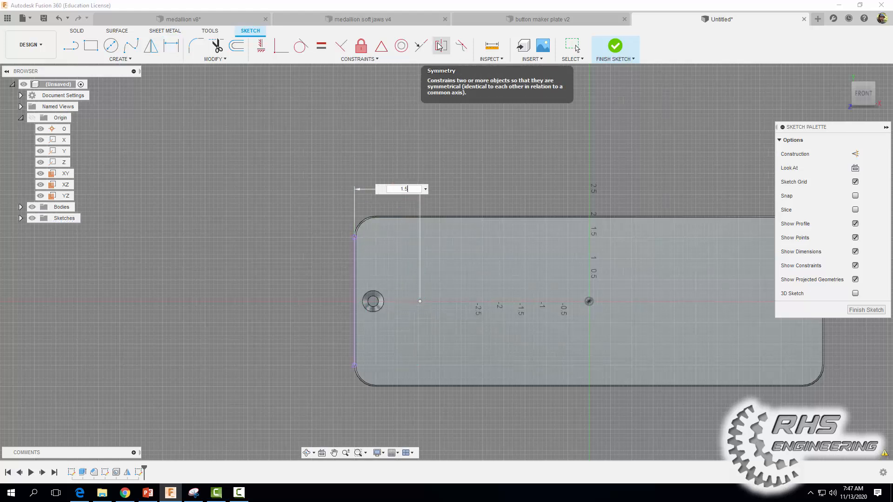
pyautogui.press('Return')
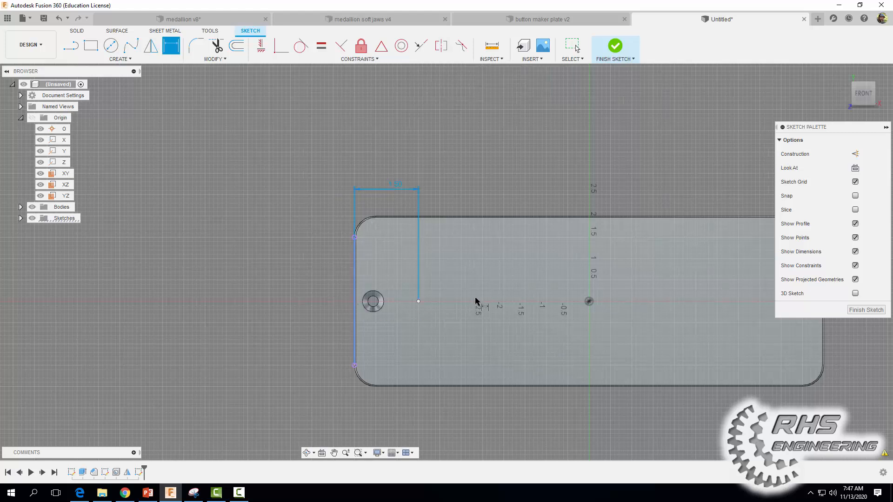
pyautogui.click(588, 301)
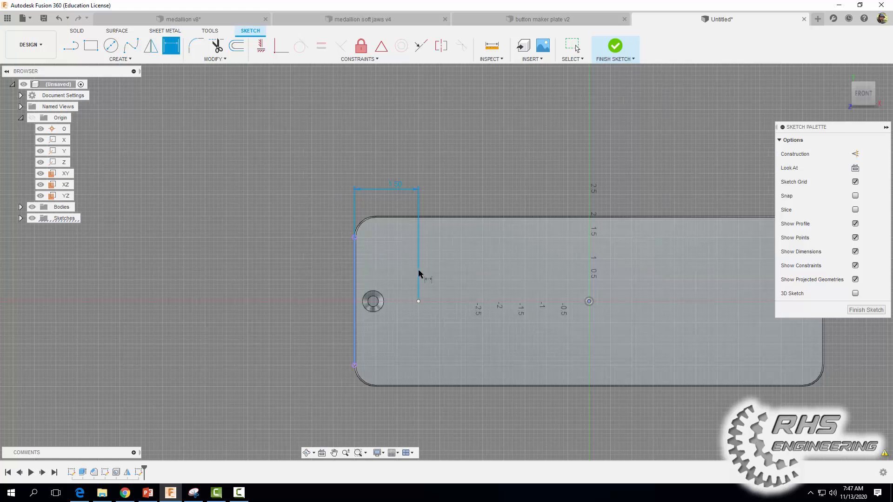
pyautogui.click(355, 300)
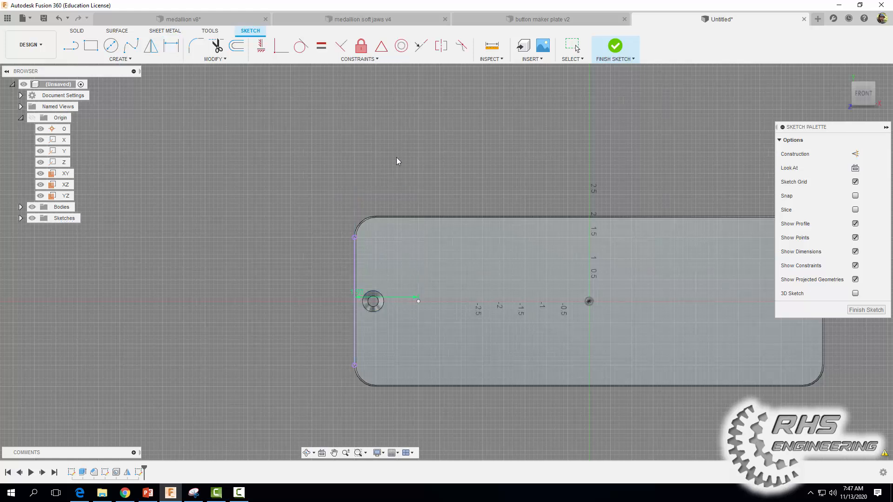
pyautogui.press('d')
pyautogui.press('Escape')
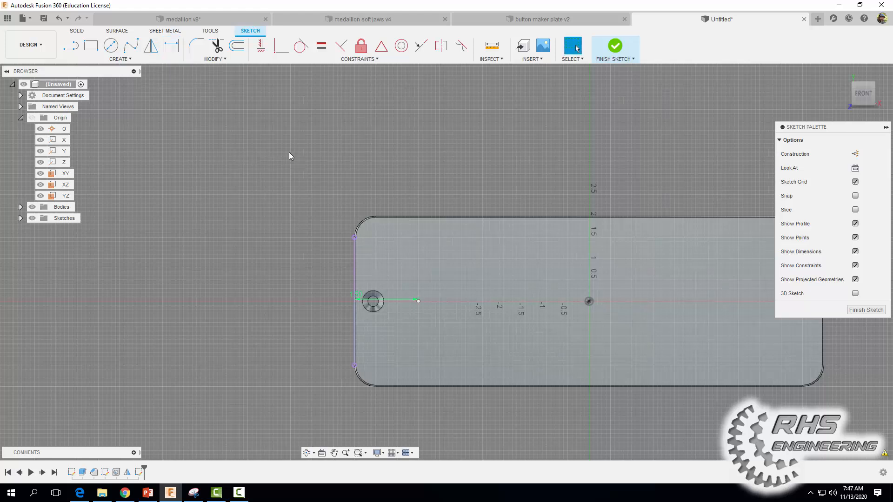
pyautogui.click(172, 45)
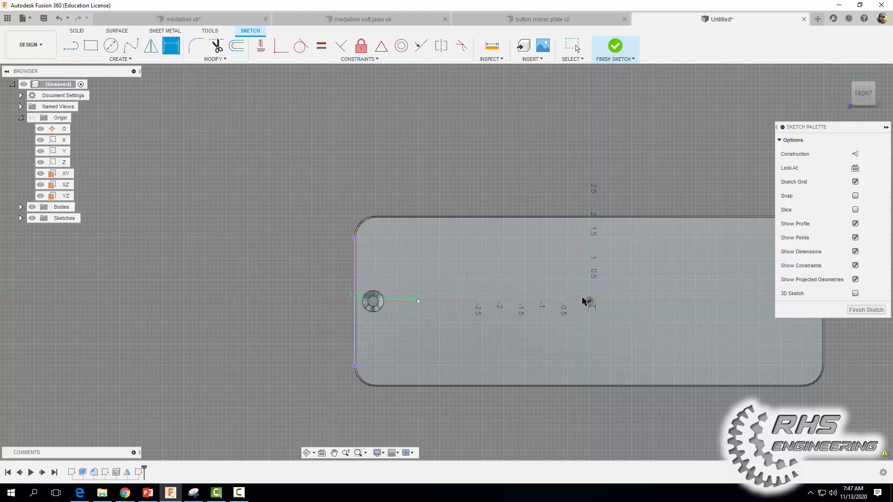
pyautogui.click(354, 344)
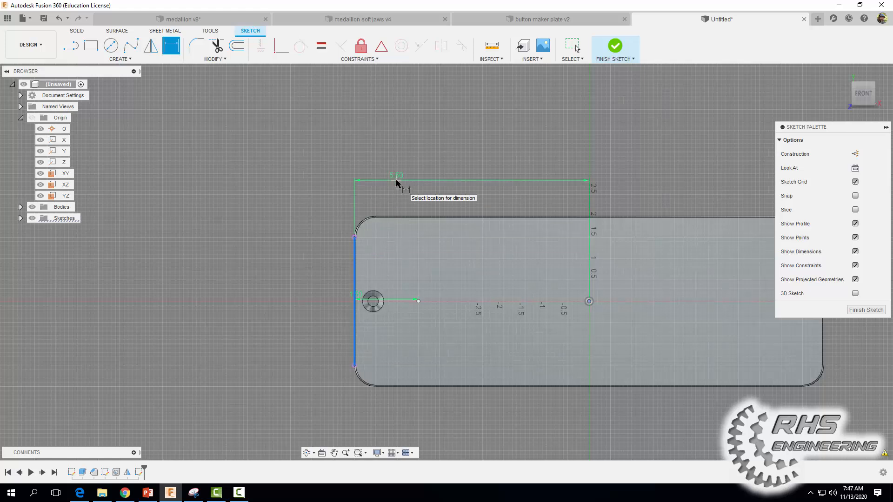
pyautogui.press('Escape')
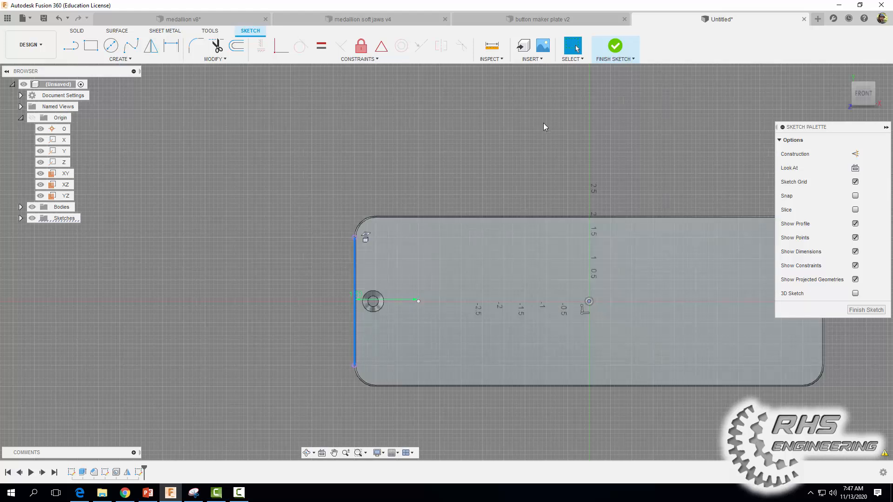
# Step: Finish the sketch and set up Simple holes at both sketch points on the plate's centreline
pyautogui.click(615, 46)
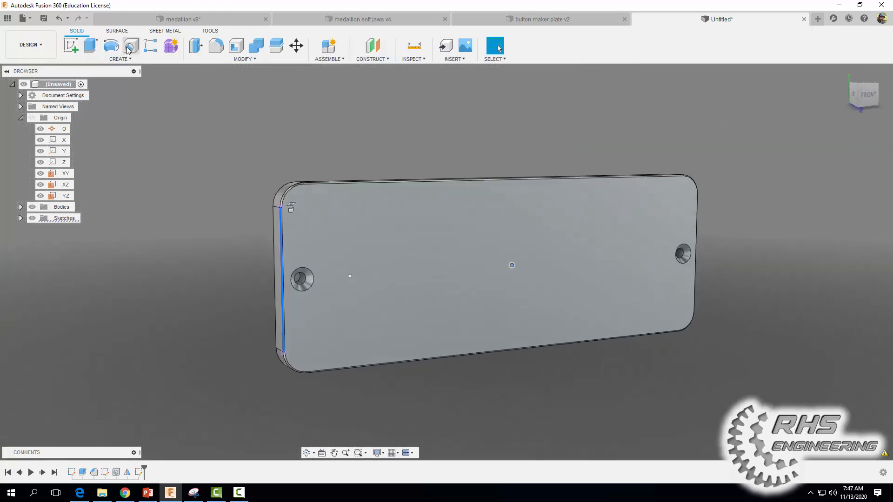
pyautogui.click(129, 46)
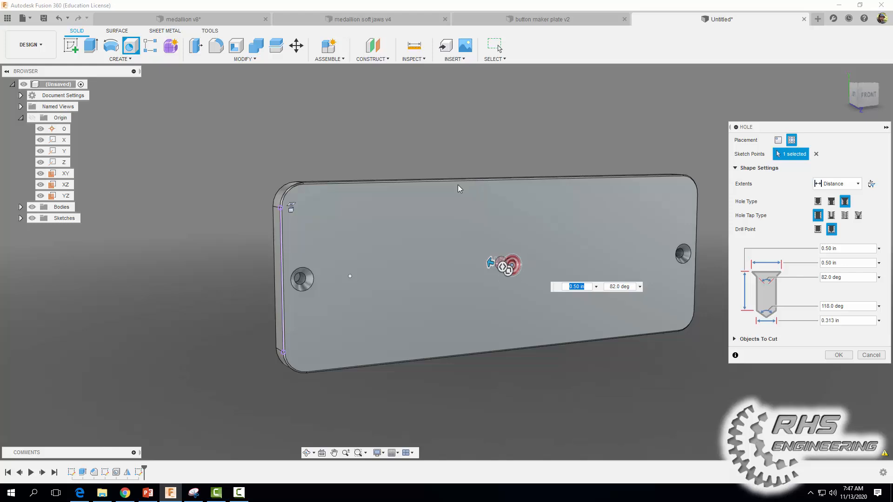
pyautogui.click(349, 277)
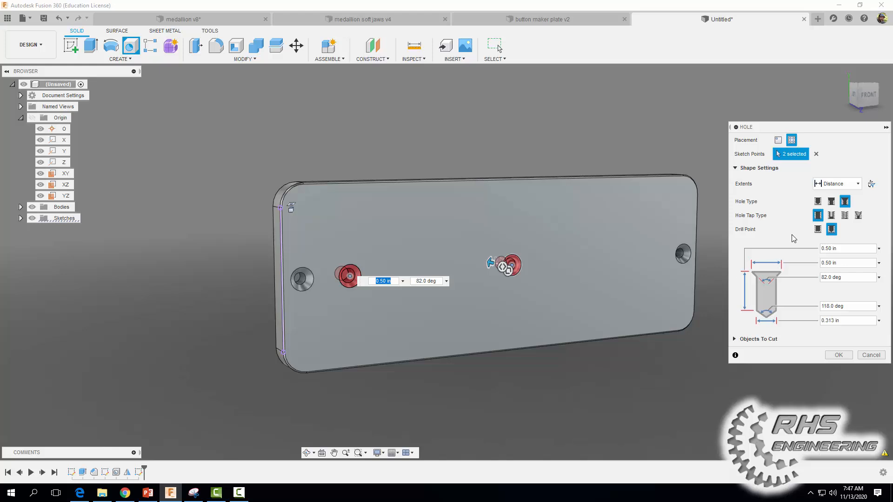
pyautogui.click(817, 202)
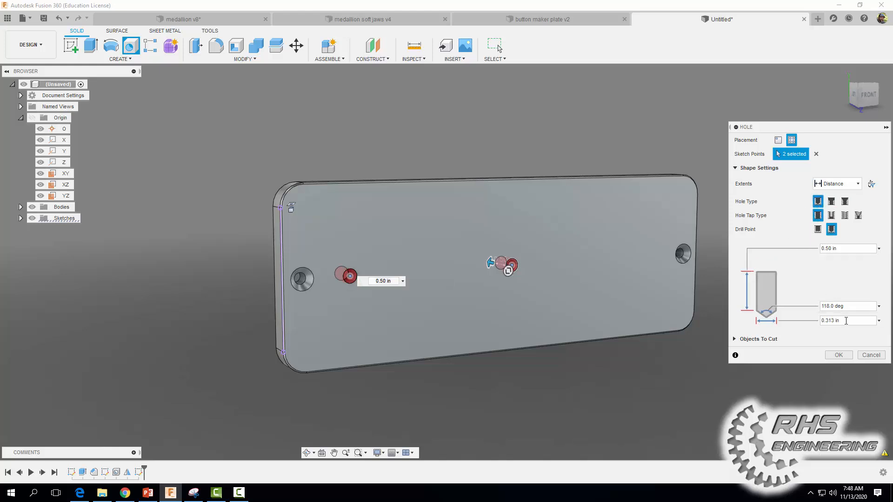
# Step: Set the two holes' extents to All and their diameter to 0.3125 in, and create them
pyautogui.click(838, 187)
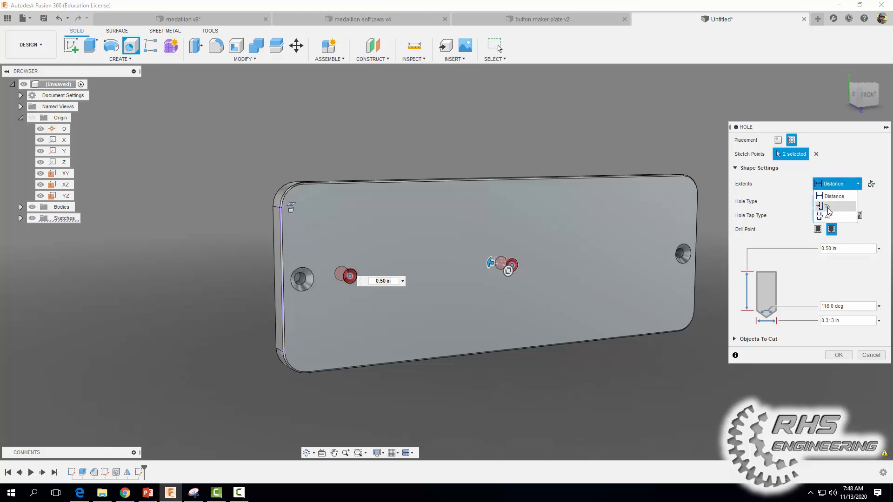
pyautogui.click(831, 217)
pyautogui.moveTo(847, 325); pyautogui.dragTo(815, 324)
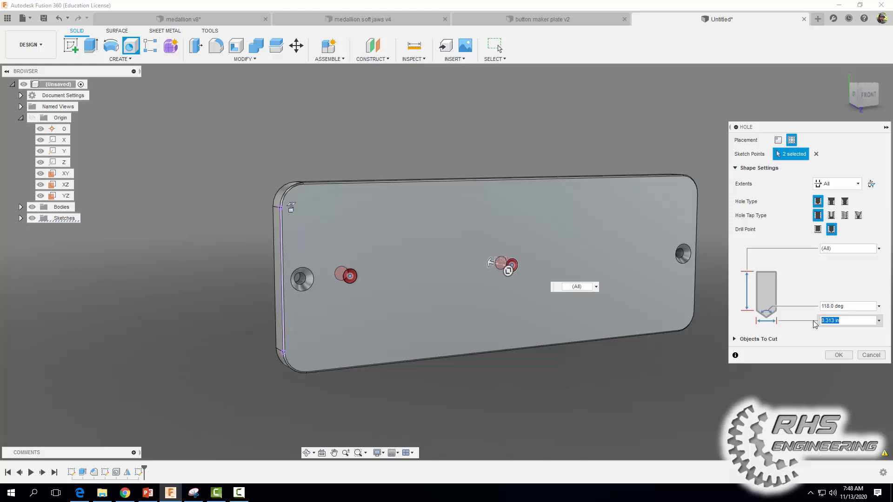
pyautogui.write('.3125')
pyautogui.click(833, 355)
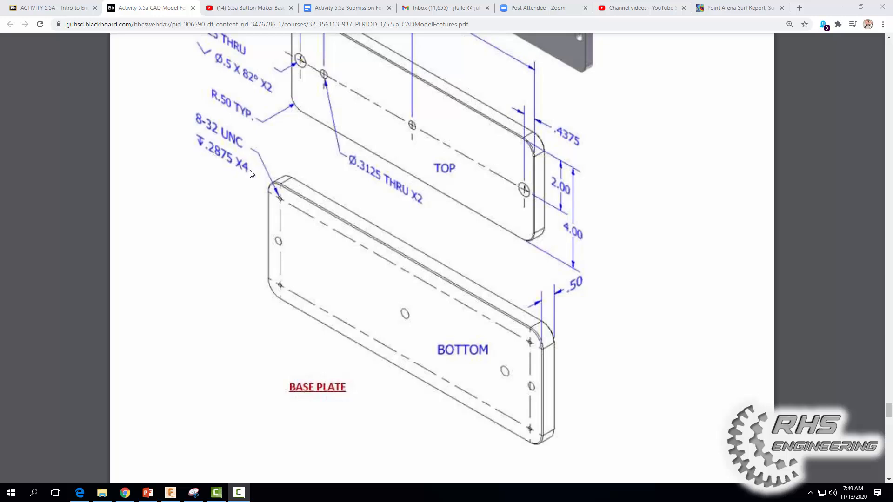
# Step: Switch to Fusion 360 and start a new sketch on the plate's front face
pyautogui.click(171, 492)
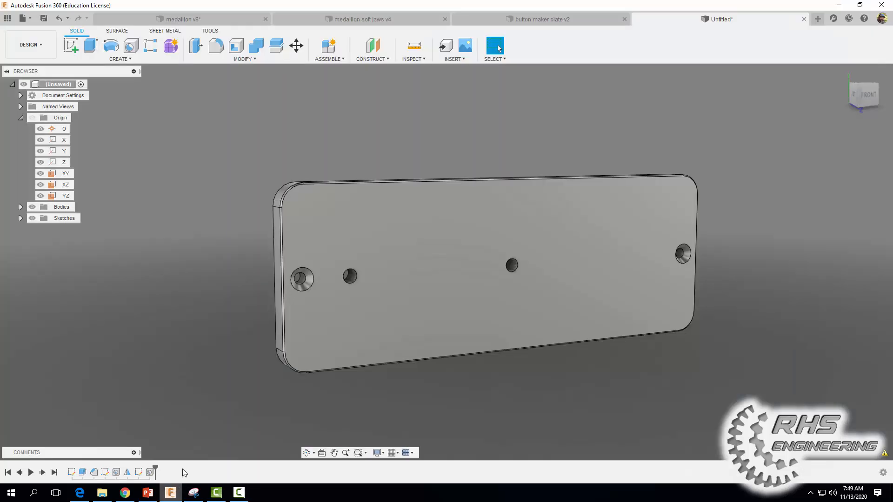
pyautogui.click(71, 45)
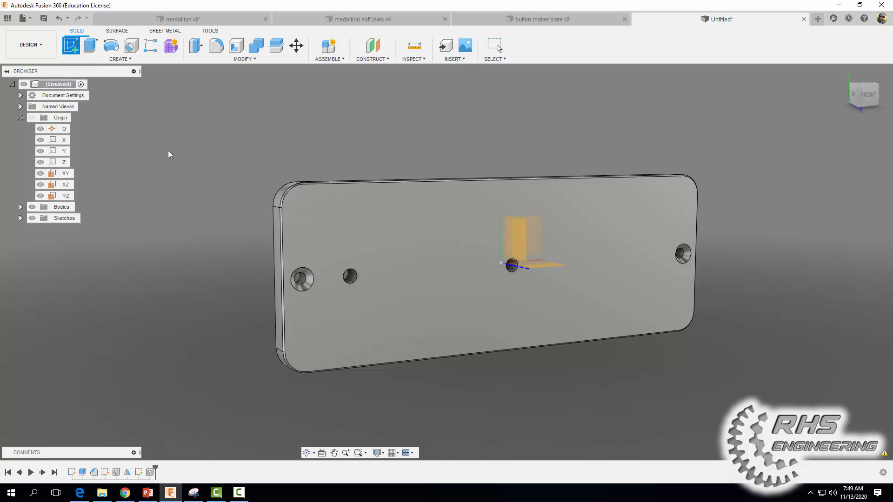
pyautogui.click(395, 216)
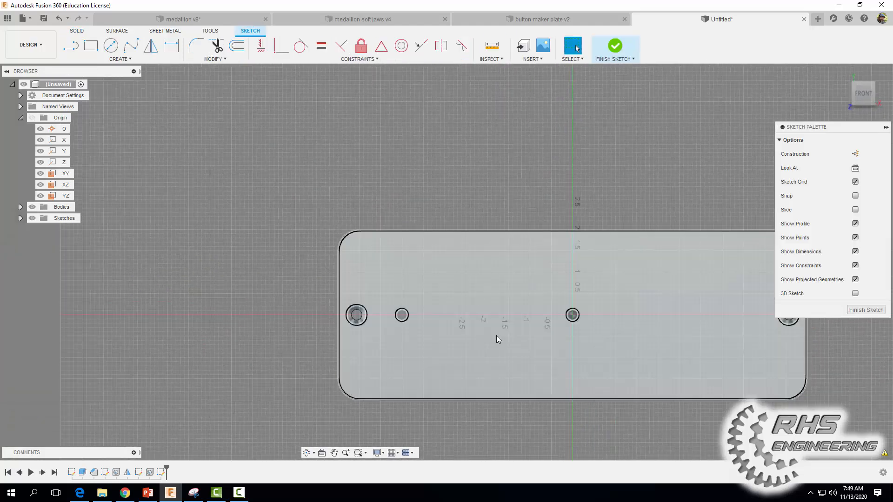
# Step: Project the plate's four rounded corner edges into the sketch
pyautogui.scroll(3, 493, 330)
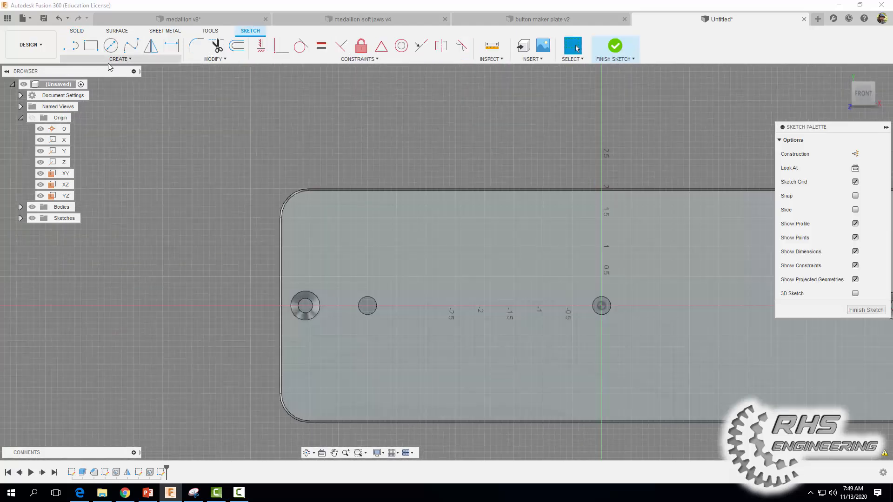
pyautogui.click(109, 61)
pyautogui.moveTo(107, 224)
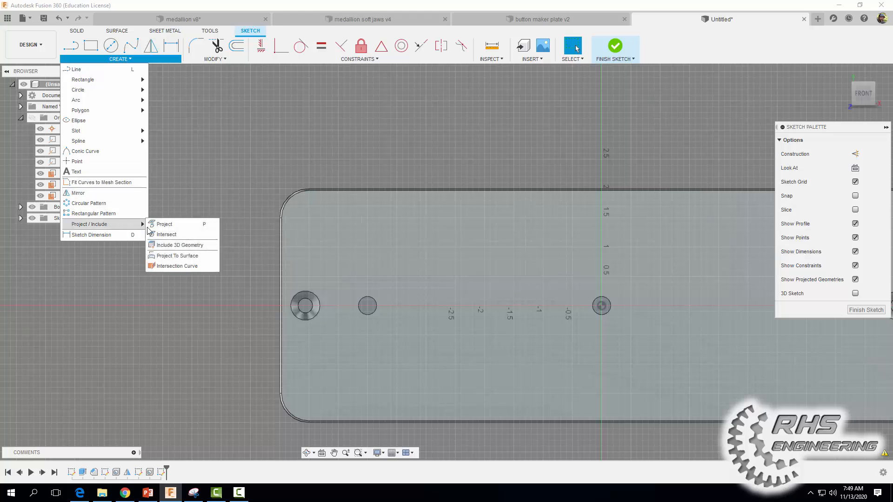
pyautogui.click(158, 224)
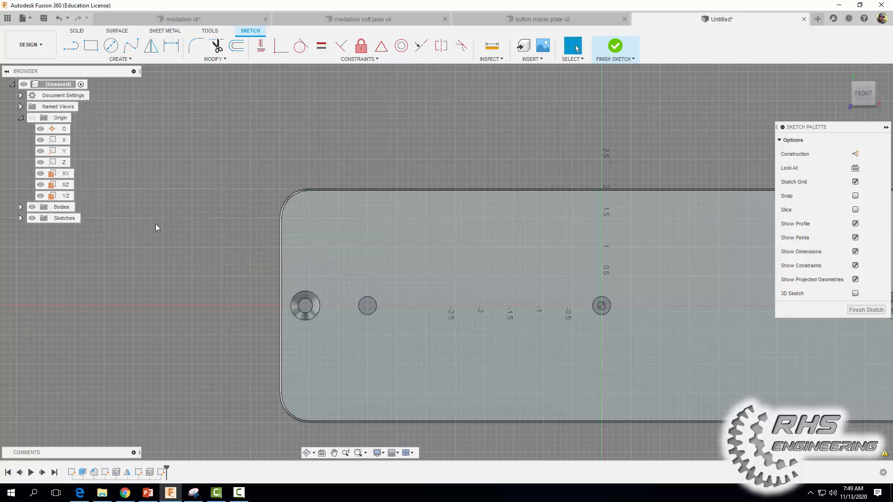
pyautogui.click(280, 201)
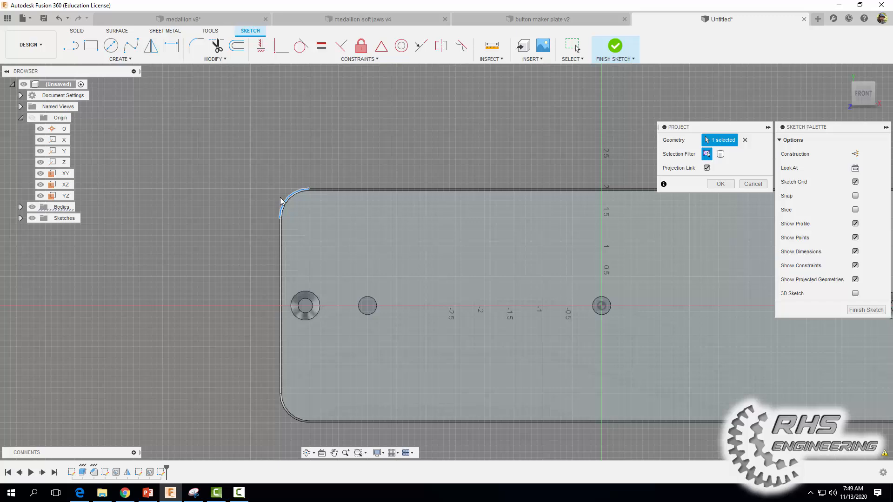
pyautogui.click(286, 420)
pyautogui.scroll(-1, 616, 343)
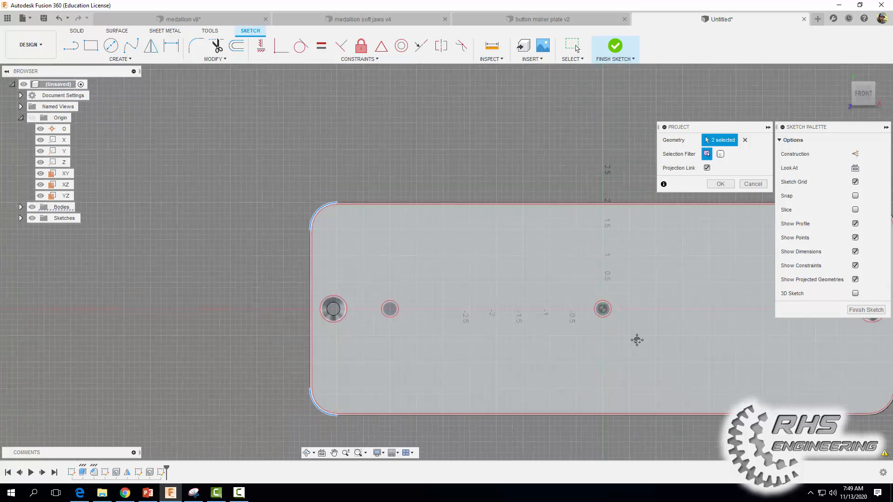
pyautogui.moveTo(637, 341); pyautogui.dragTo(365, 308, button='middle')
pyautogui.click(623, 375)
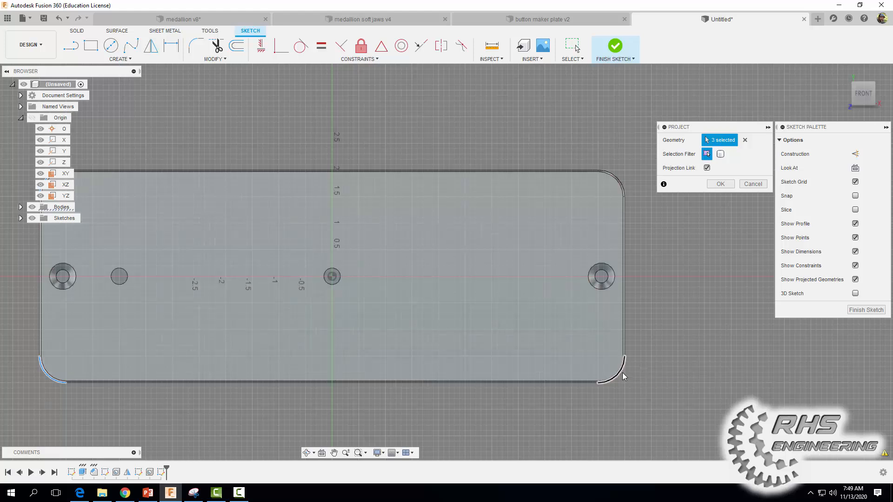
pyautogui.click(620, 178)
pyautogui.click(714, 183)
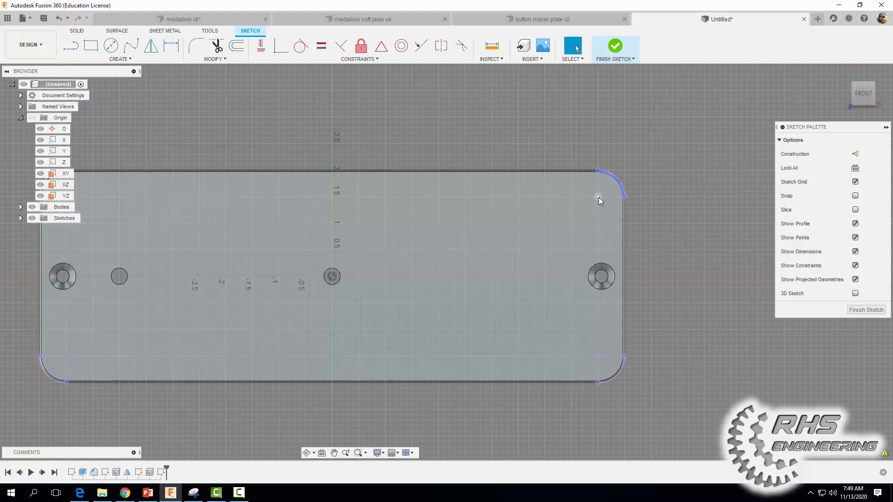
# Step: Place sketch points at the centres of the four projected corner arcs and finish the sketch
pyautogui.scroll(-1, 450, 148)
pyautogui.moveTo(449, 147); pyautogui.dragTo(533, 175, button='middle')
pyautogui.click(120, 59)
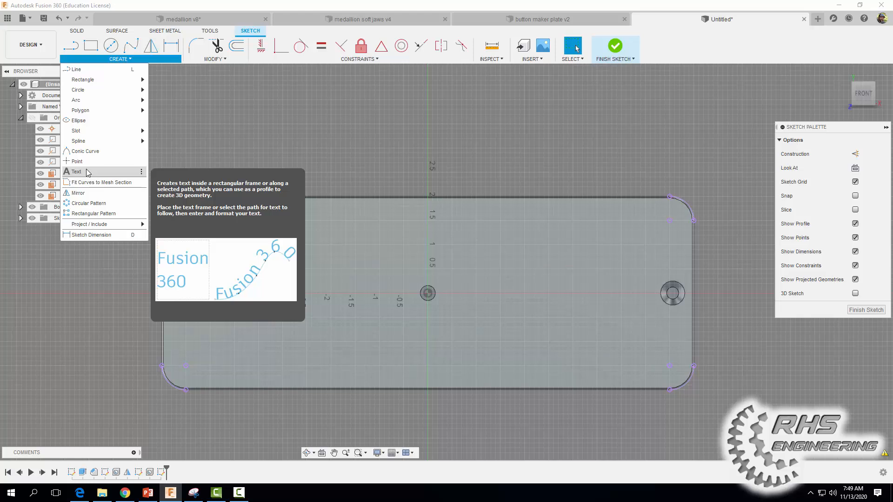
pyautogui.click(88, 172)
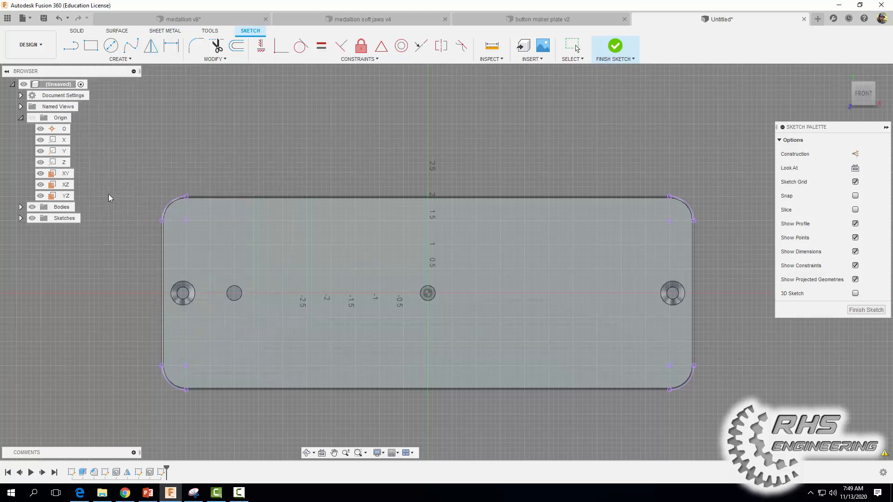
pyautogui.click(185, 221)
pyautogui.click(184, 366)
pyautogui.click(669, 366)
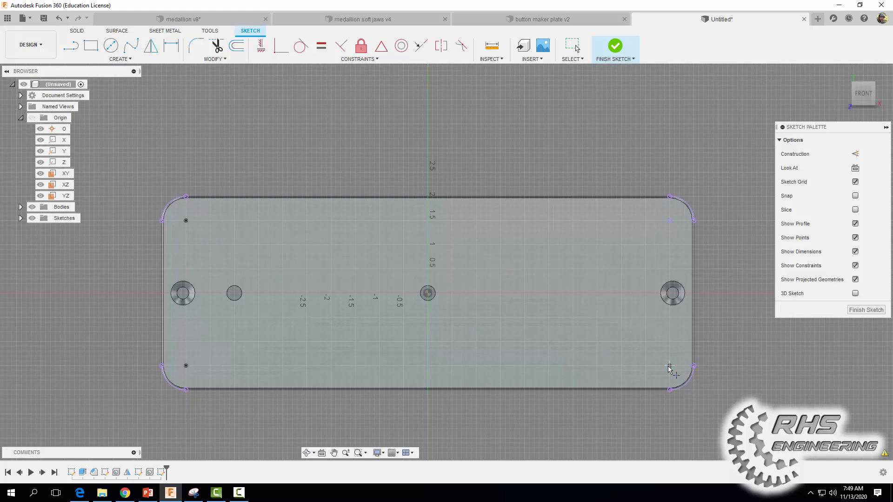
pyautogui.click(670, 221)
pyautogui.click(614, 47)
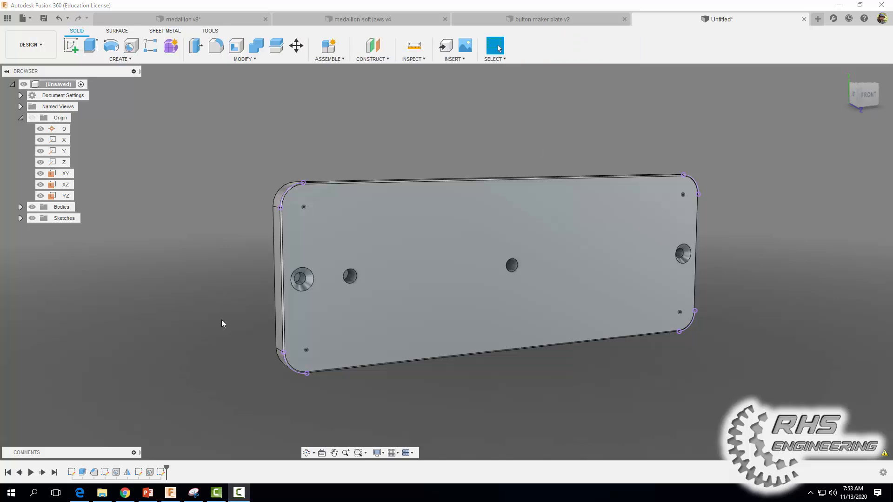
# Step: Start a Hole feature at the four corner sketch points on the plate's front face
pyautogui.click(130, 45)
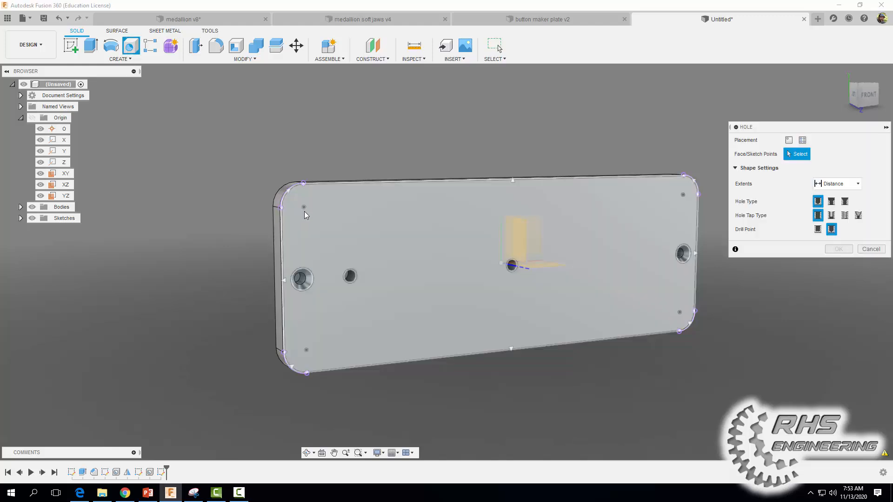
pyautogui.click(304, 208)
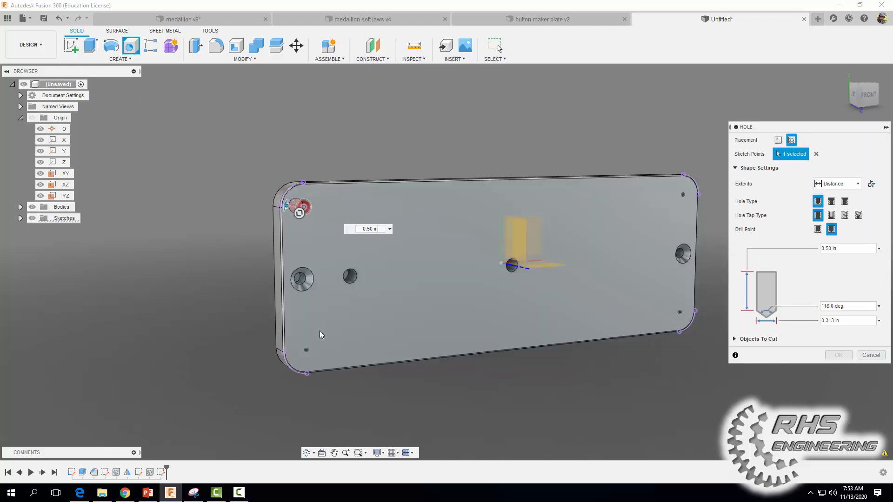
pyautogui.click(307, 349)
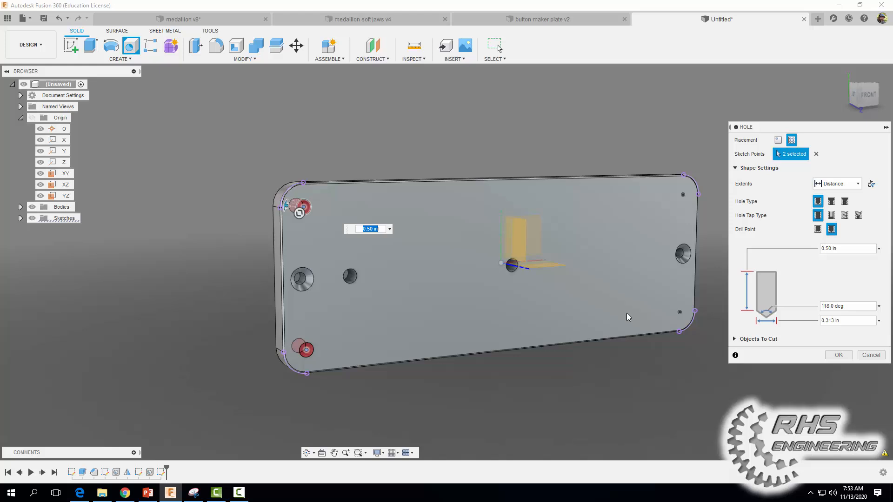
pyautogui.click(679, 312)
pyautogui.click(682, 195)
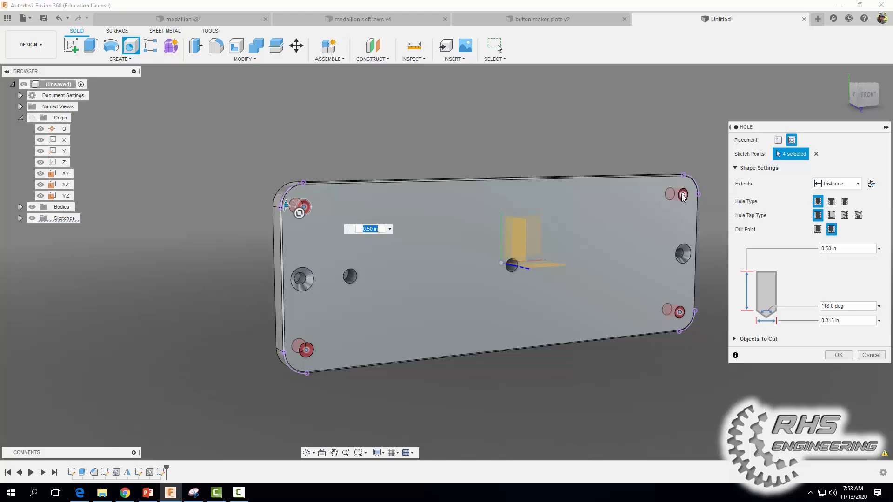
# Step: Make the four corner holes tapped, 0.2875 in deep with thread size 0.164(#8) in, and create them
pyautogui.click(845, 215)
pyautogui.moveTo(838, 264); pyautogui.dragTo(813, 262)
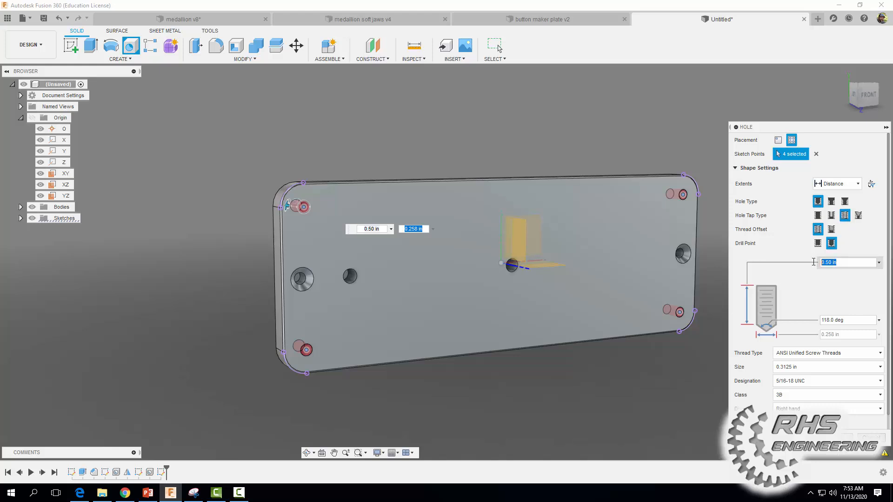
pyautogui.press('BackSpace')
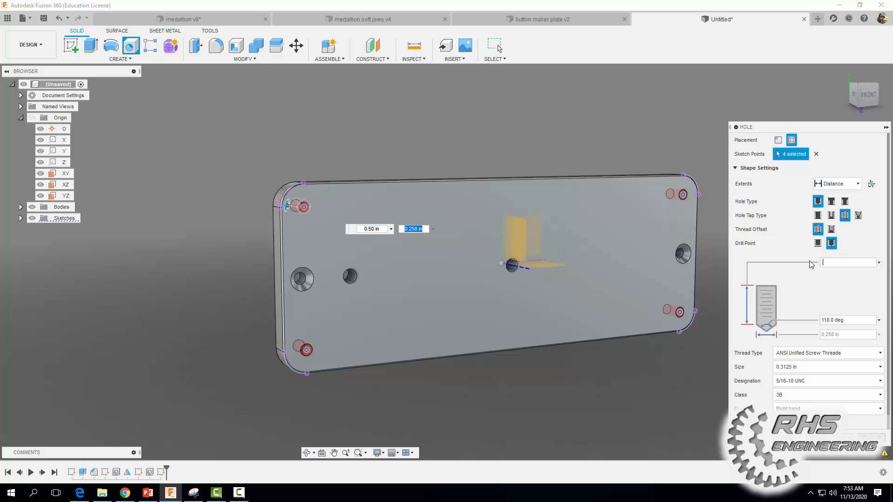
pyautogui.write('.2875')
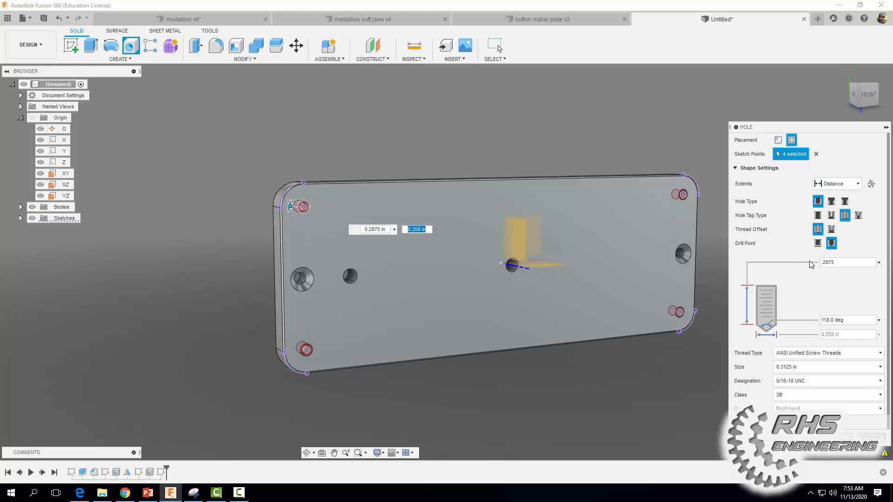
pyautogui.click(793, 368)
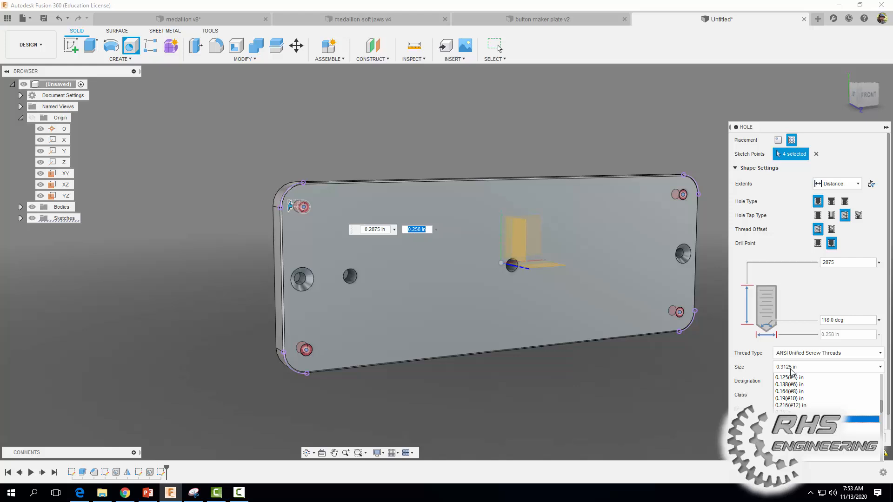
pyautogui.click(782, 391)
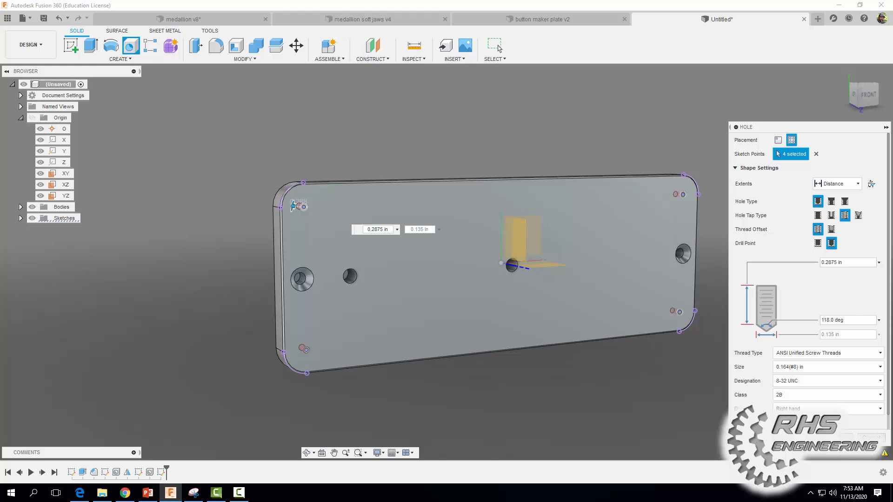
pyautogui.click(872, 438)
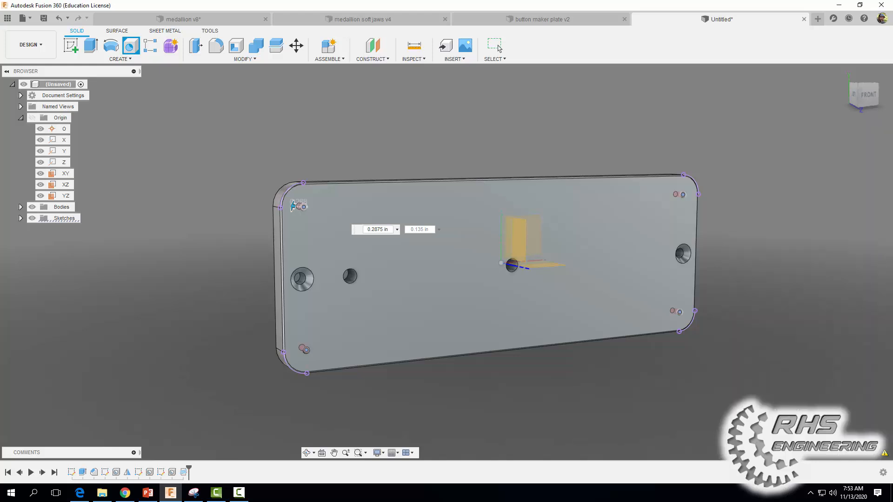